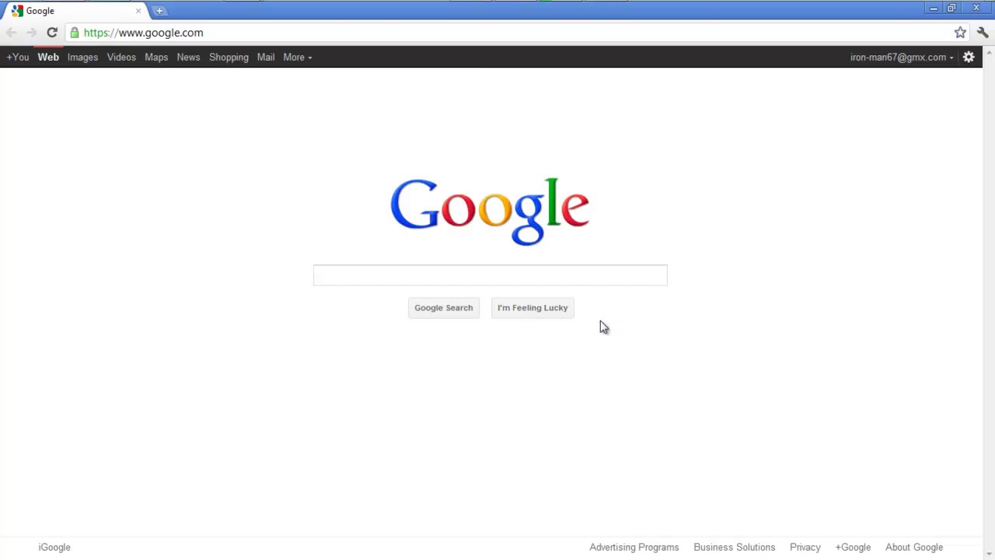
Search the web for "video pad vidoe editor for free"
left_click(472, 38)
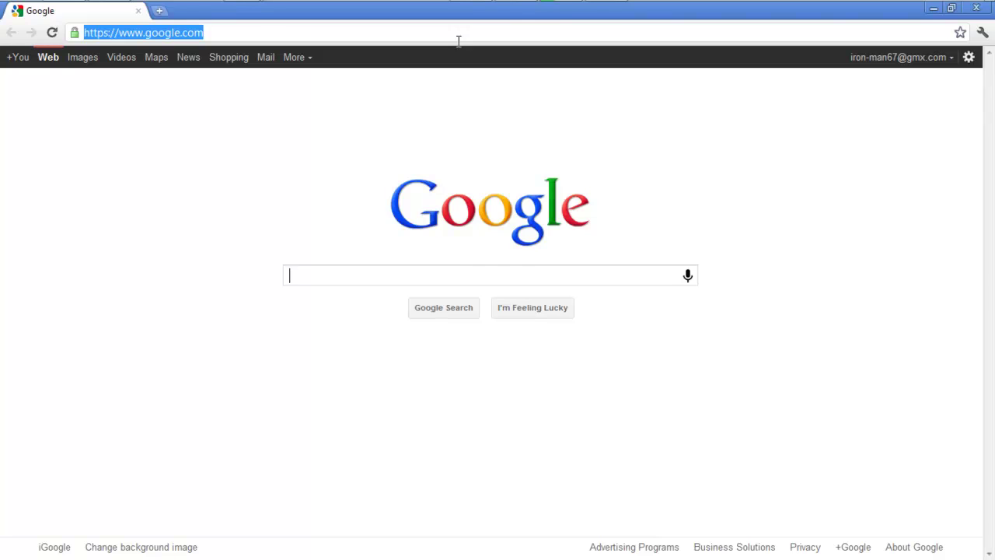
type("vi")
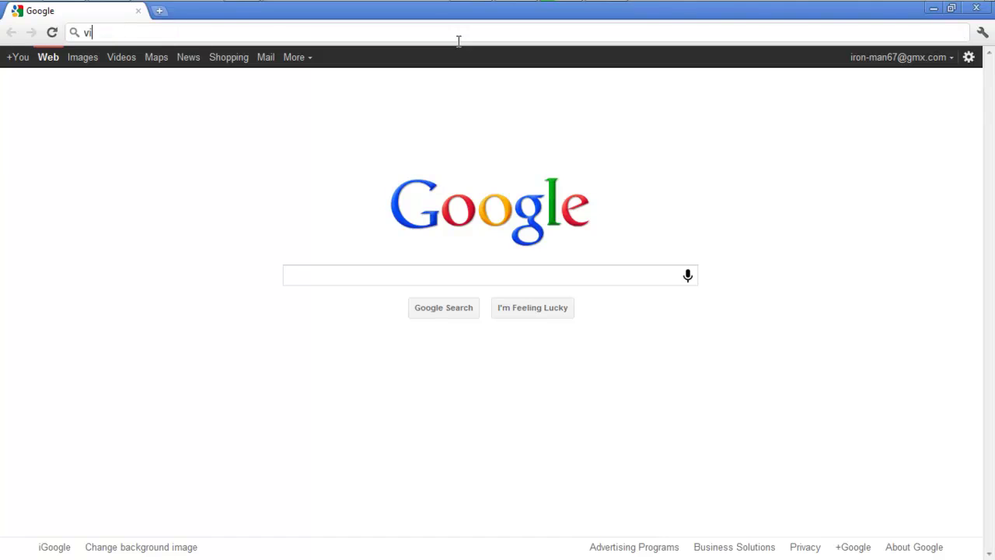
type("deo pad vide edti")
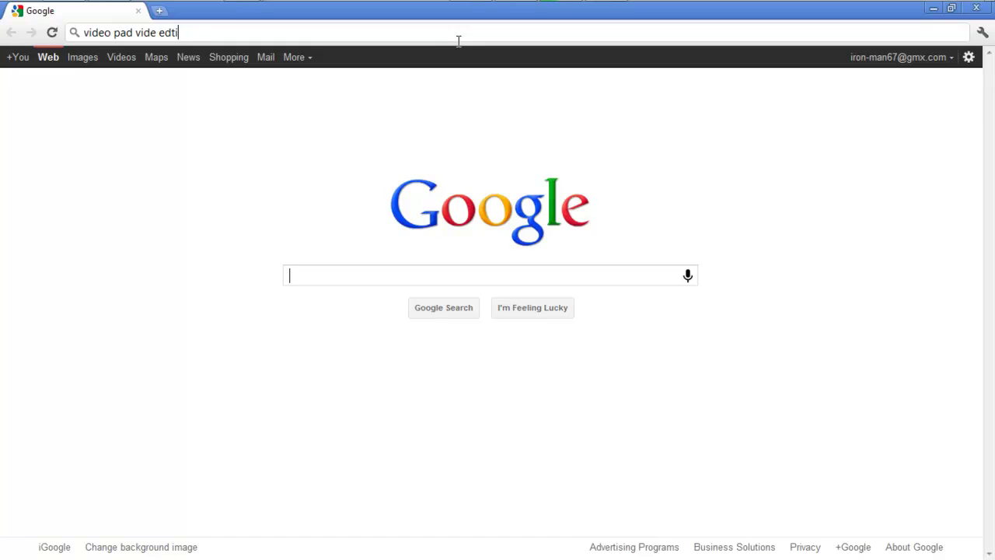
type("oio")
key("BackSpace")
key("BackSpace")
key("BackSpace")
key("BackSpace")
type("ditor for")
type(" free")
key("Left")
key("Left")
key("Left")
key("Left")
key("Left")
key("Left")
key("Left")
key("Left")
key("Left")
type("o")
key("Return")
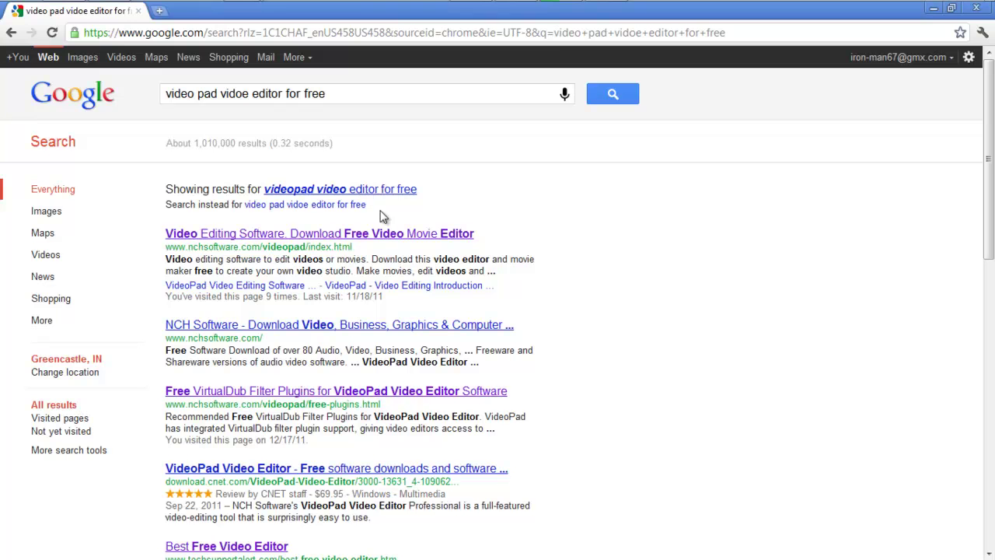
Open the nchsoftware.com VideoPad page from the search results, download the free version's installer and dismiss the download notice
left_click(392, 233)
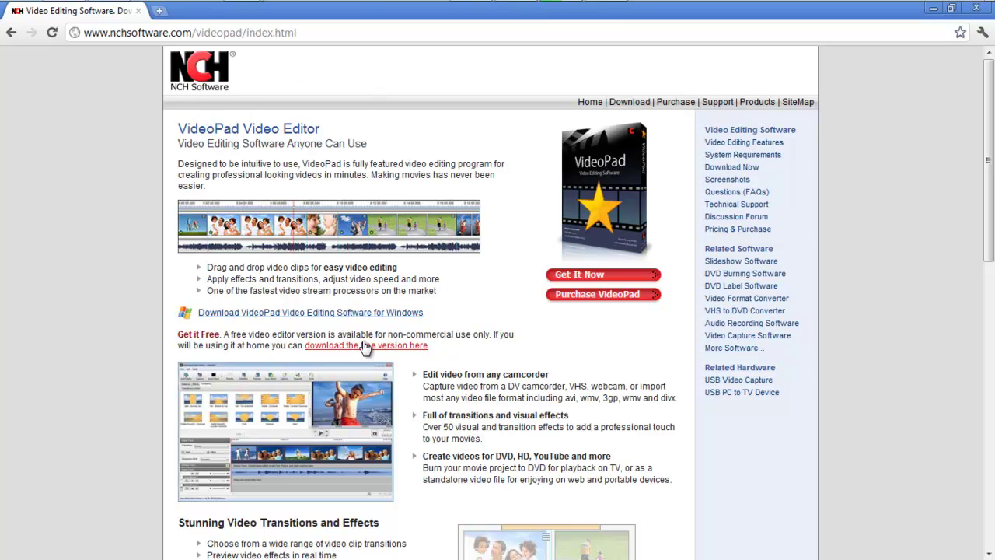
scroll(122, 449, "down", 3)
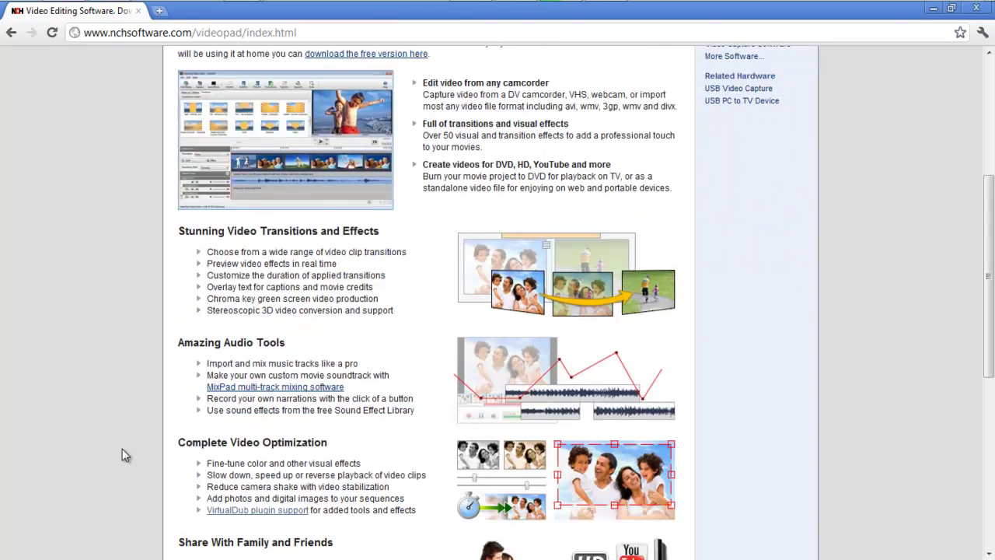
scroll(122, 449, "up", 3)
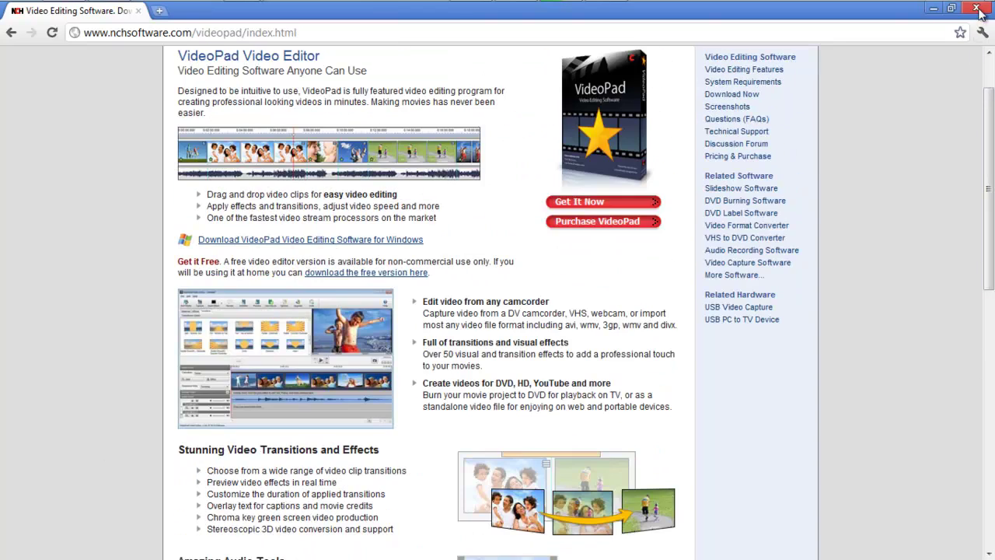
left_click(336, 277)
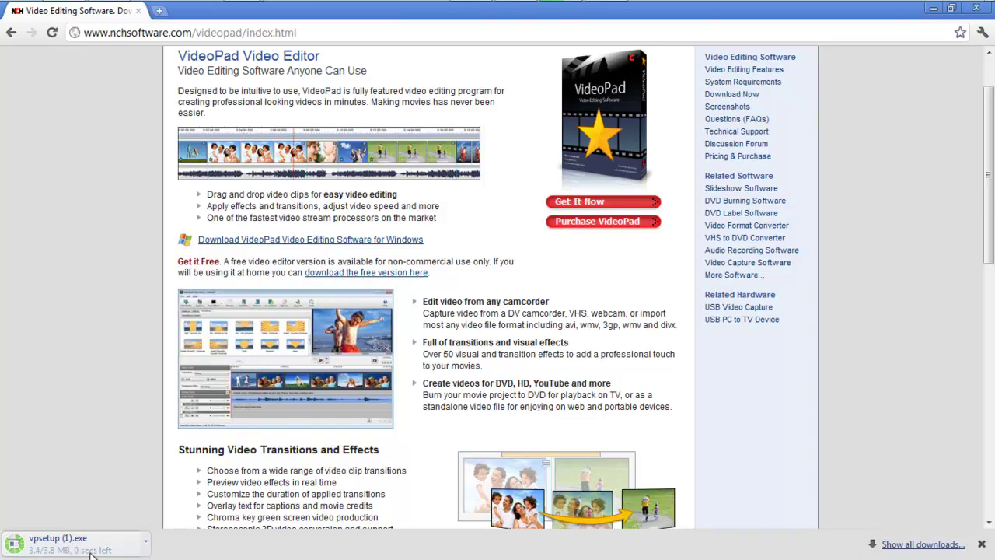
left_click(144, 544)
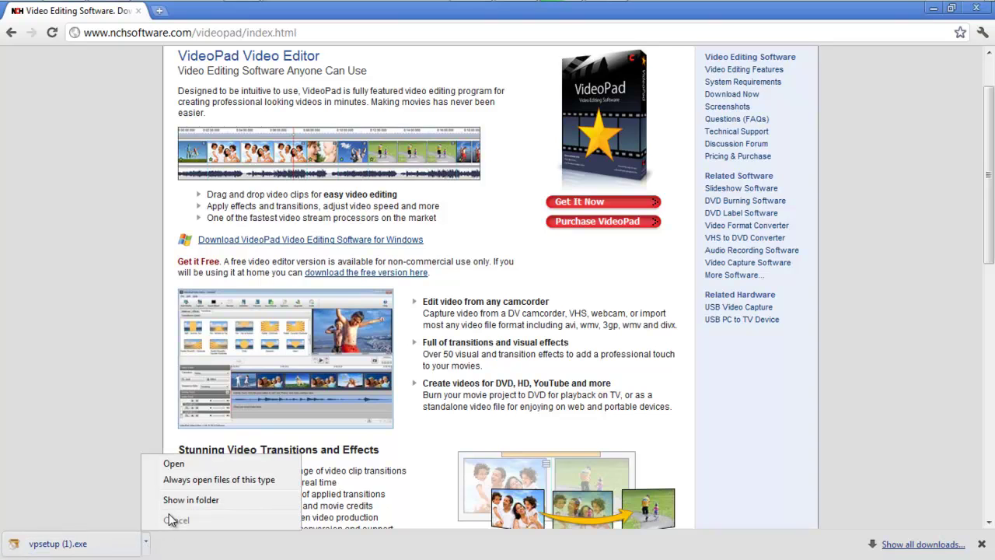
left_click(95, 511)
left_click(982, 544)
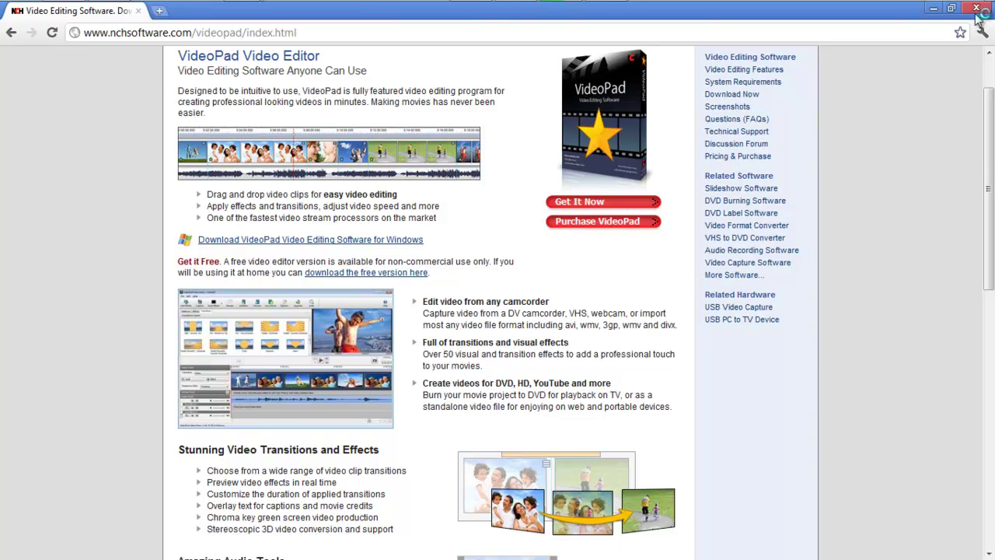
scroll(579, 339, "up", 1)
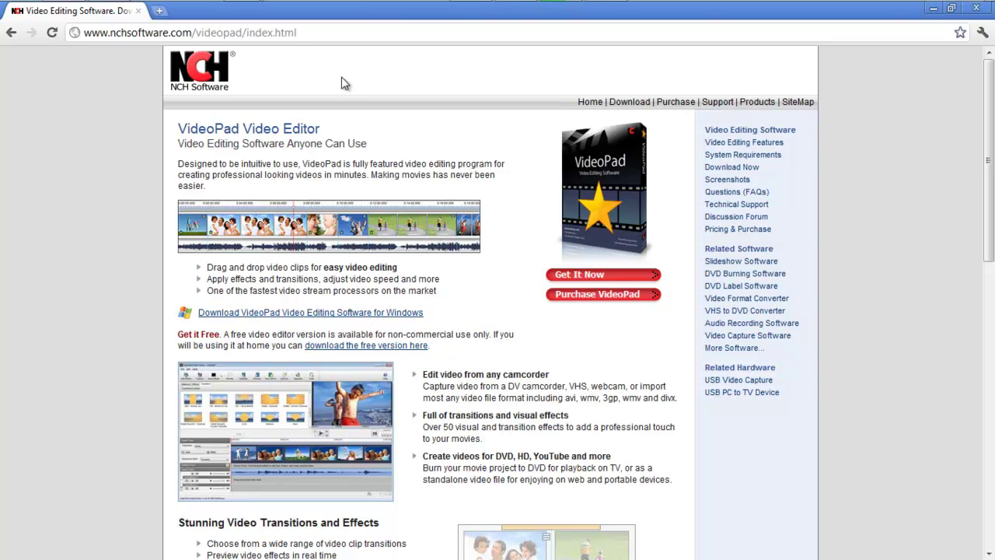
left_click(338, 35)
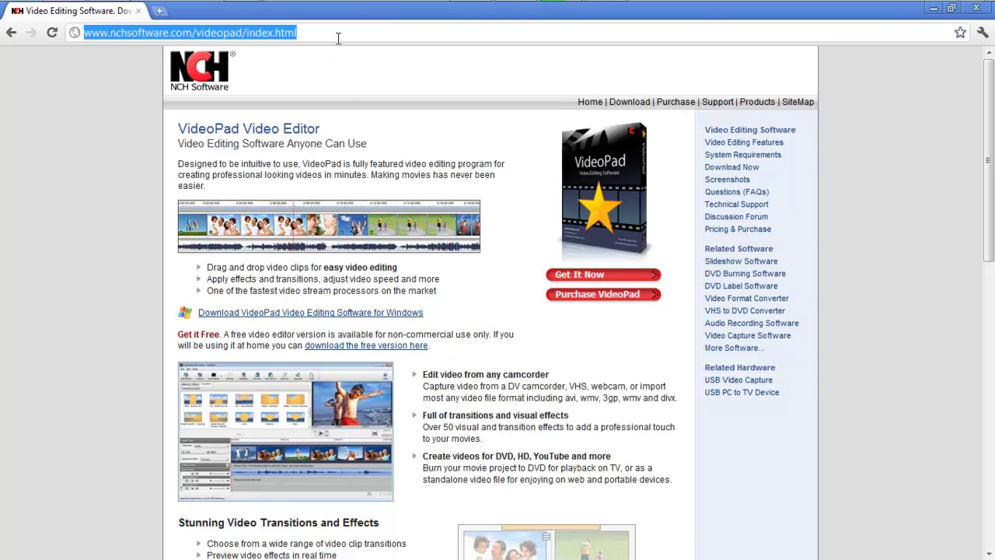
type("n")
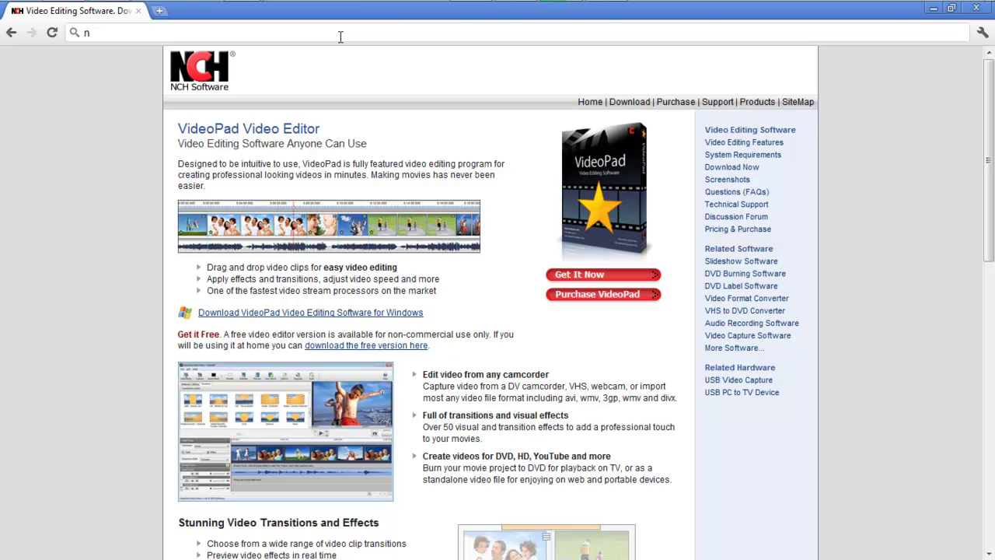
type("ch")
key("Down")
key("Down")
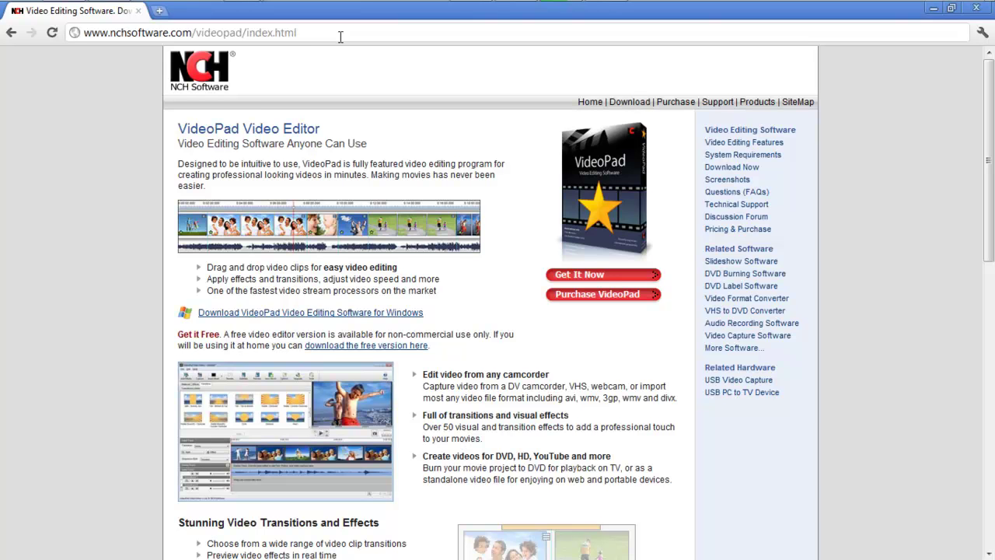
key("Return")
Start another VideoPad installer download with the page's Download Now link and cancel it, dismissing the download notice
scroll(342, 116, "down", 2)
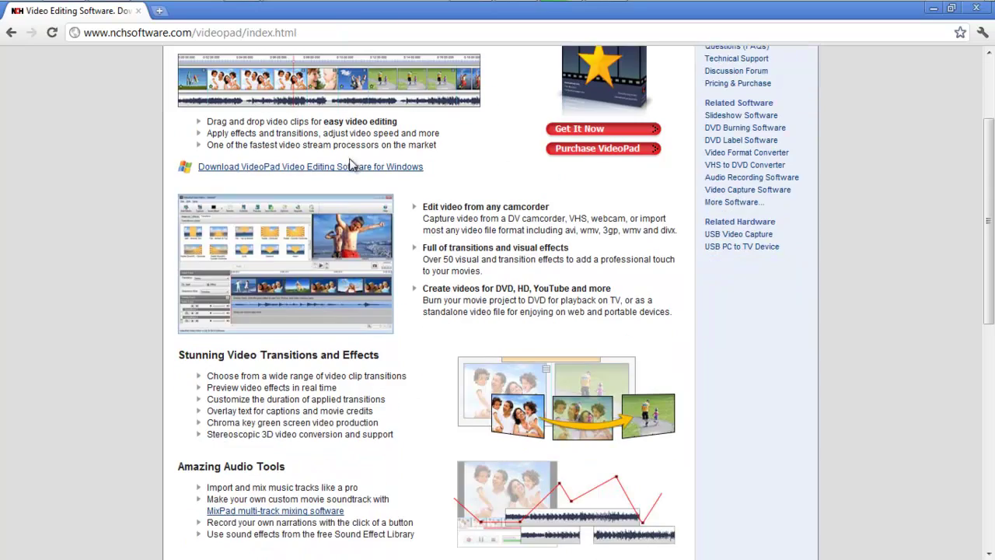
scroll(362, 171, "down", 5)
scroll(363, 171, "down", 3)
scroll(362, 171, "up", 8)
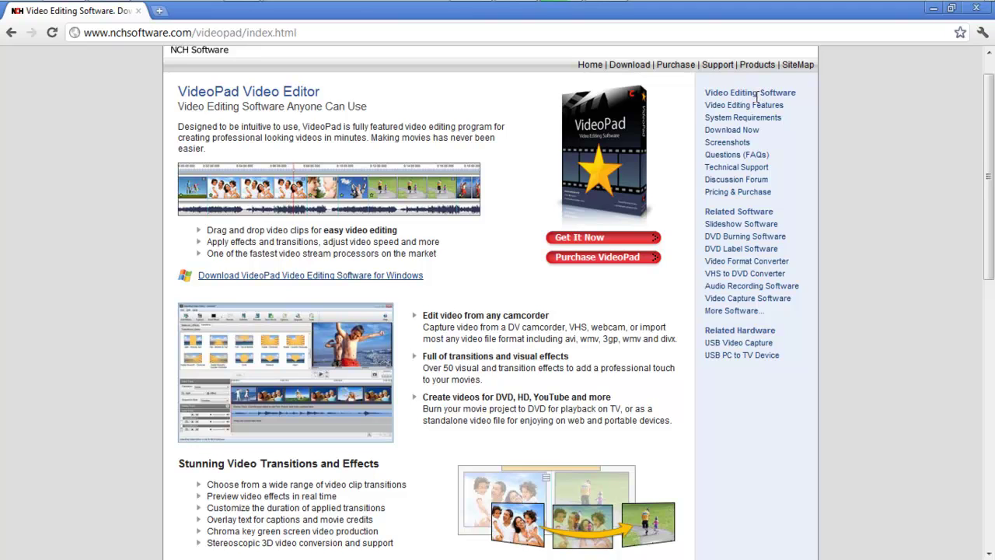
left_click(758, 130)
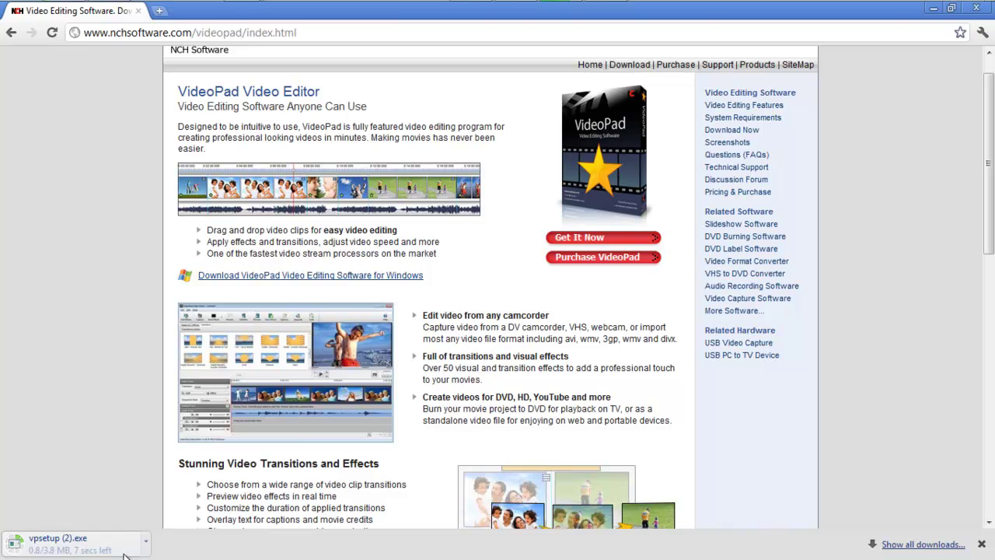
left_click(145, 539)
left_click(176, 520)
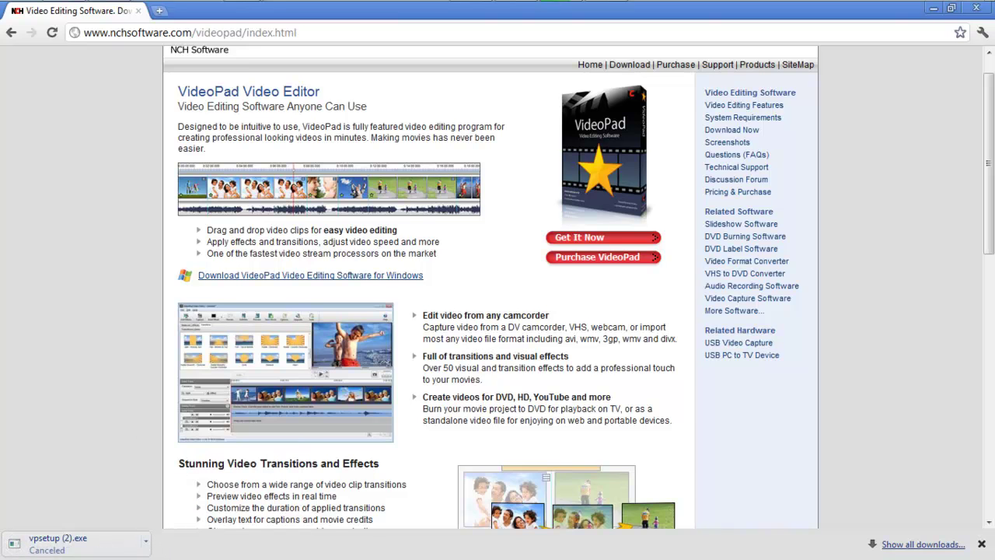
left_click(981, 544)
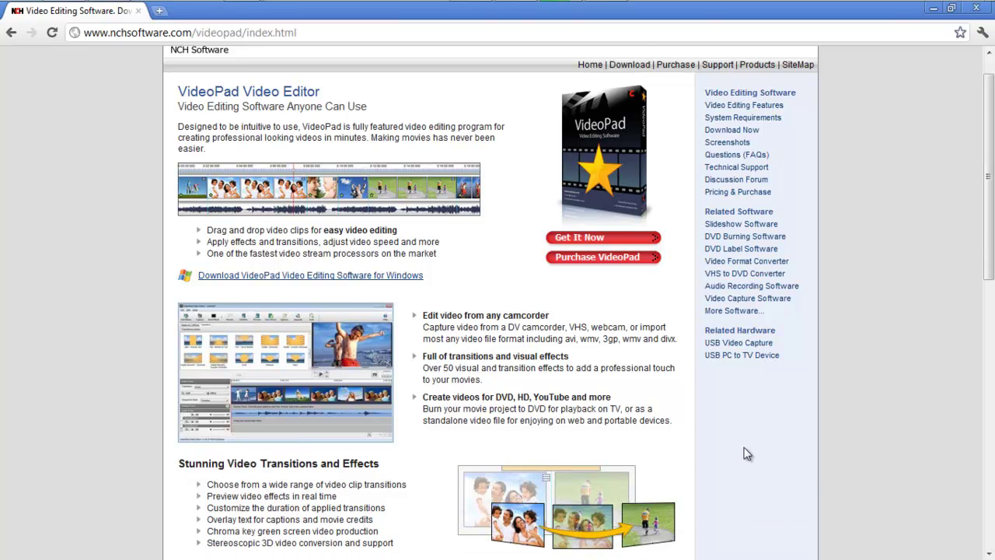
Close the browser and launch VideoPad Video Editor from the desktop
scroll(716, 442, "down", 3)
scroll(717, 443, "up", 4)
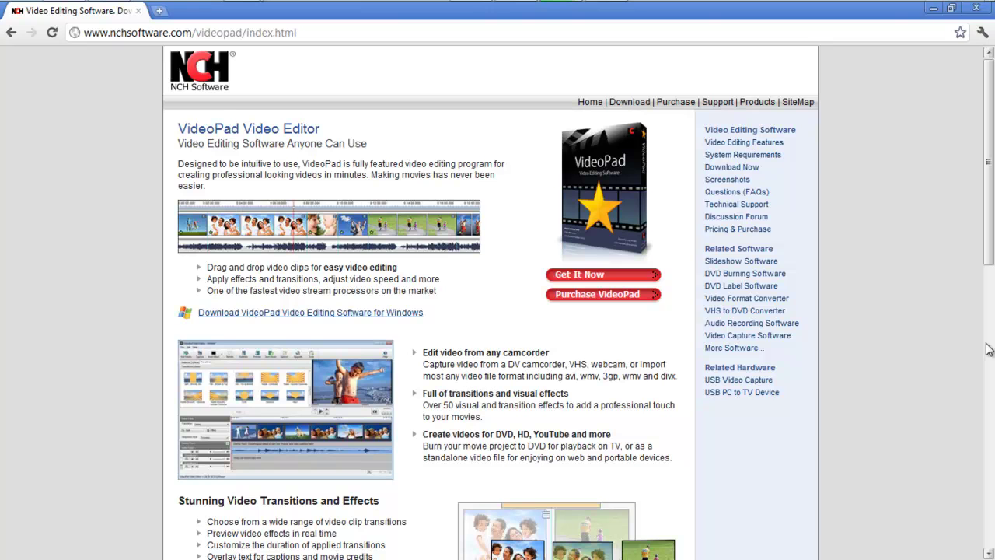
left_click(976, 10)
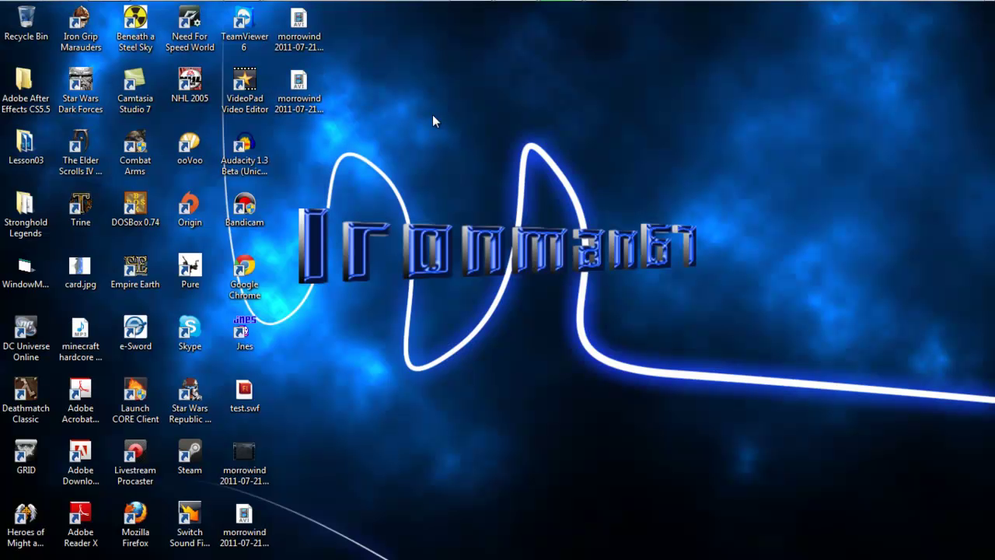
mouse_move(449, 4)
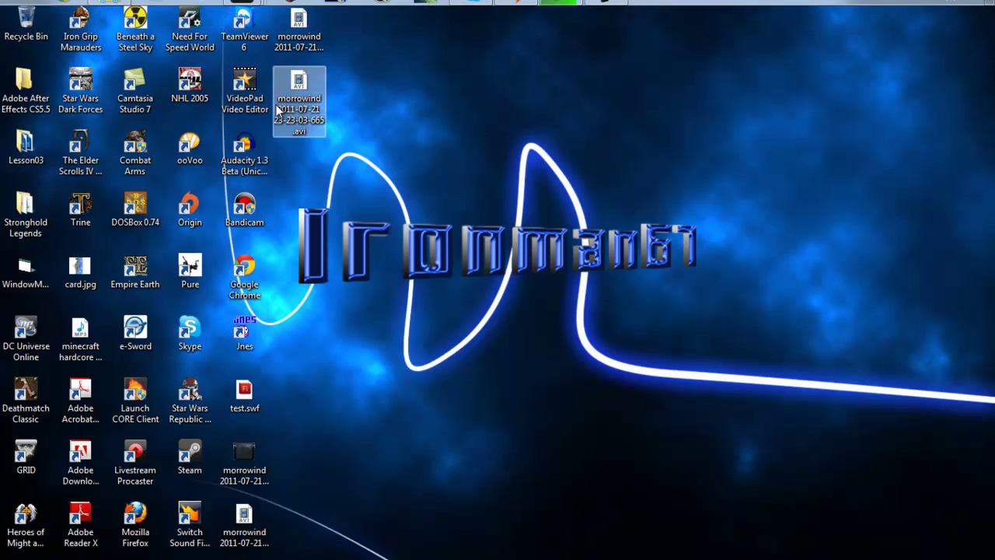
left_click(262, 104)
left_click(503, 121)
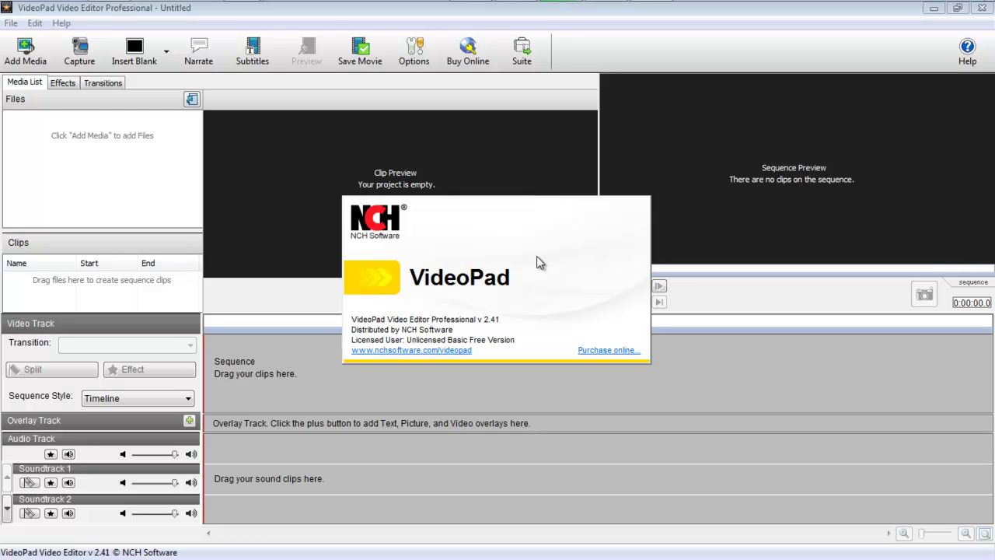
Start adding media to the project and open the Bandicam folder in the Documents library
left_click(23, 51)
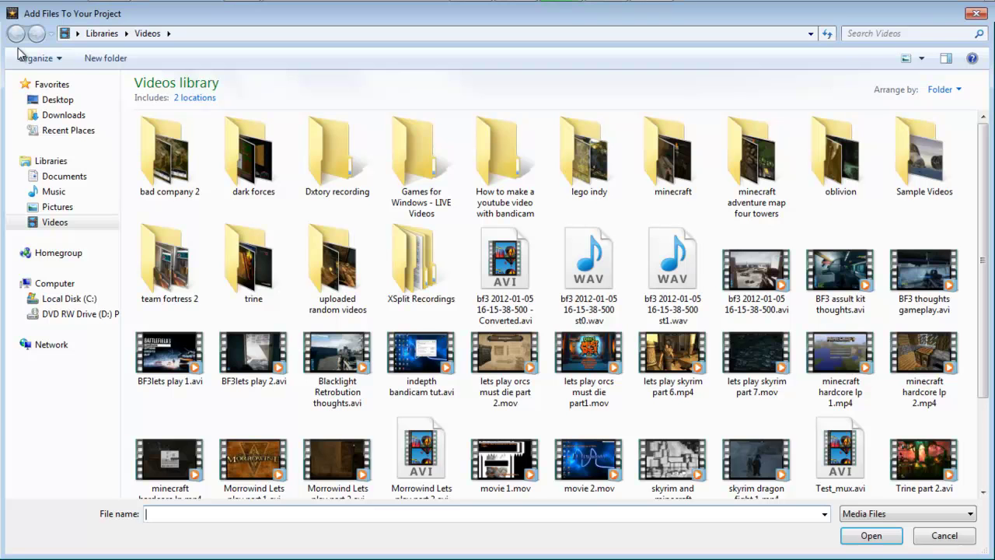
left_click(59, 179)
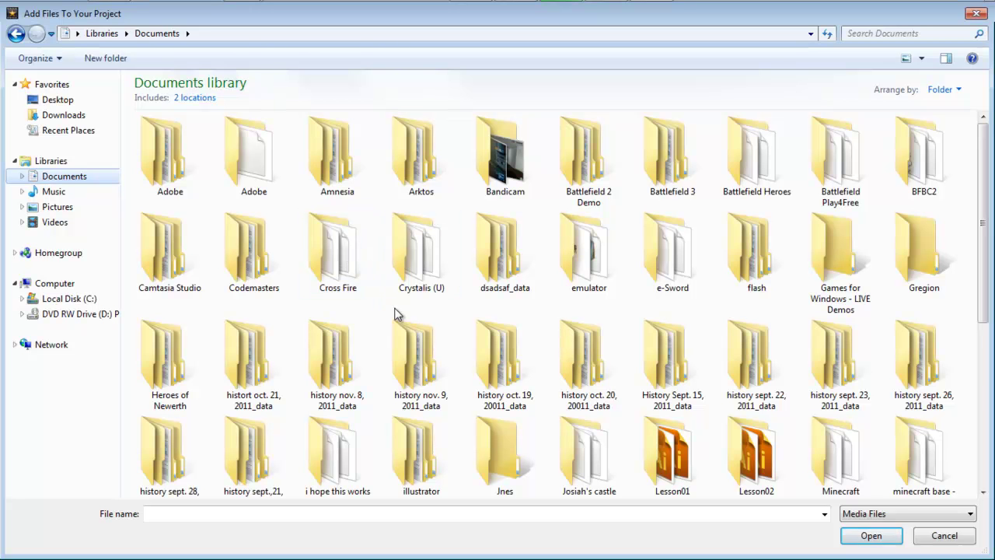
left_click(515, 181)
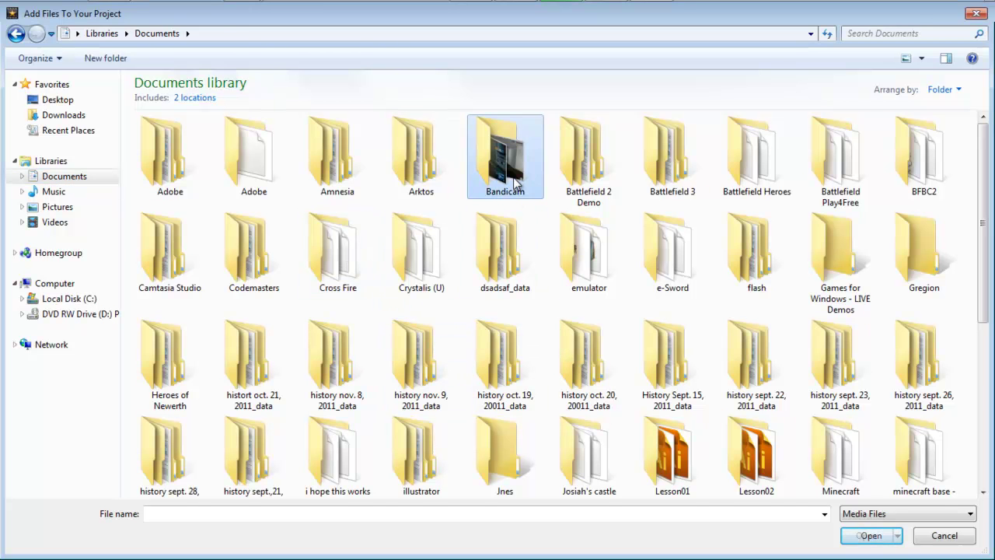
double_click(516, 181)
scroll(433, 227, "down", 5)
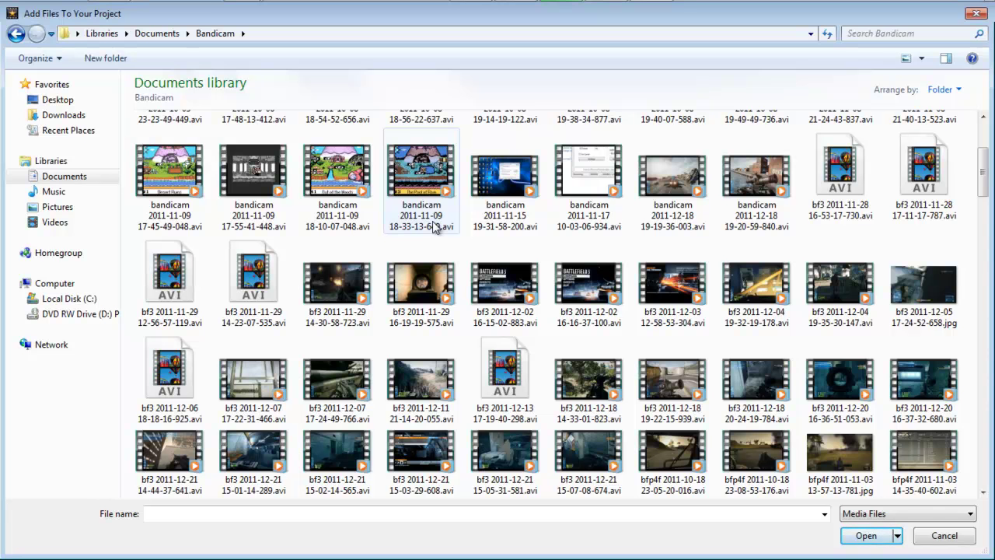
scroll(435, 225, "down", 3)
scroll(430, 228, "down", 15)
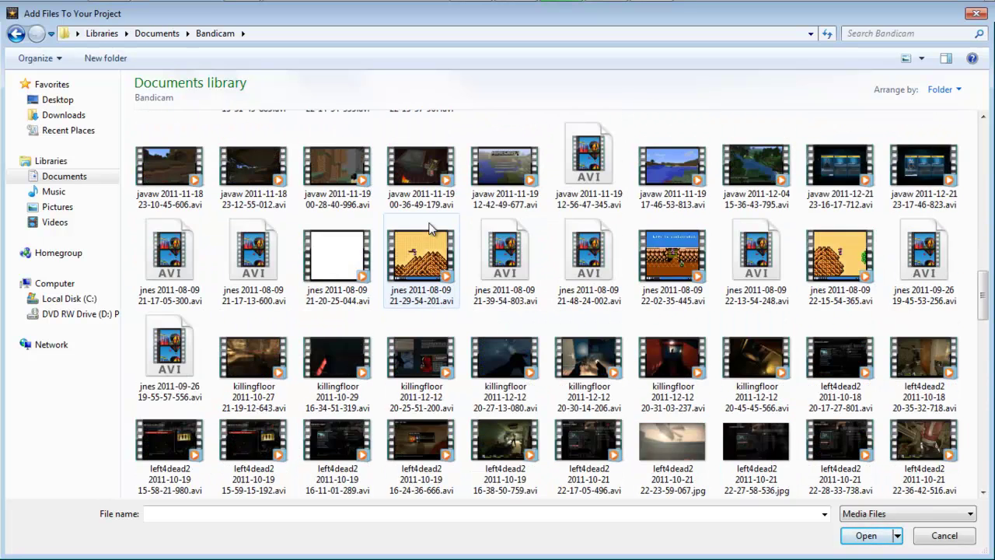
scroll(429, 231, "down", 6)
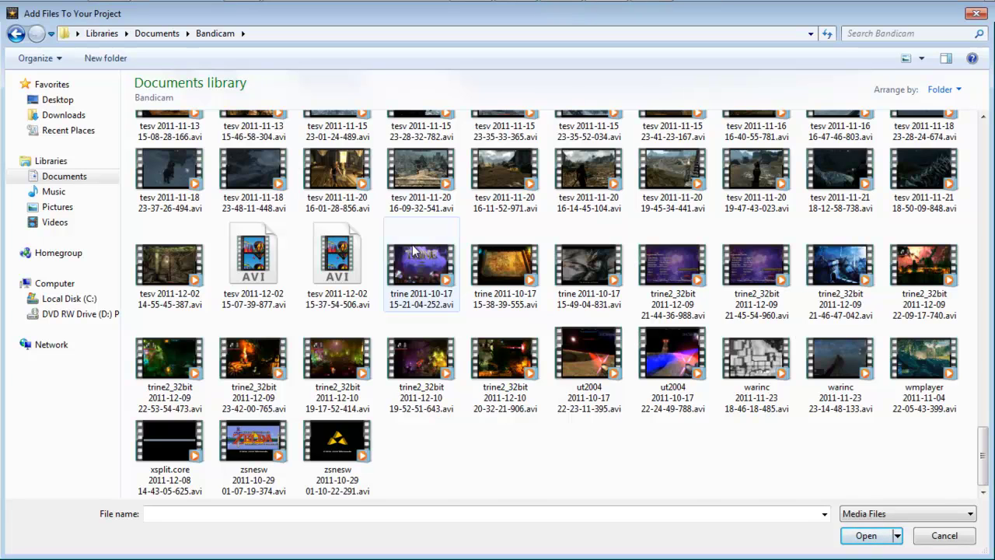
scroll(415, 251, "up", 8)
scroll(414, 250, "up", 10)
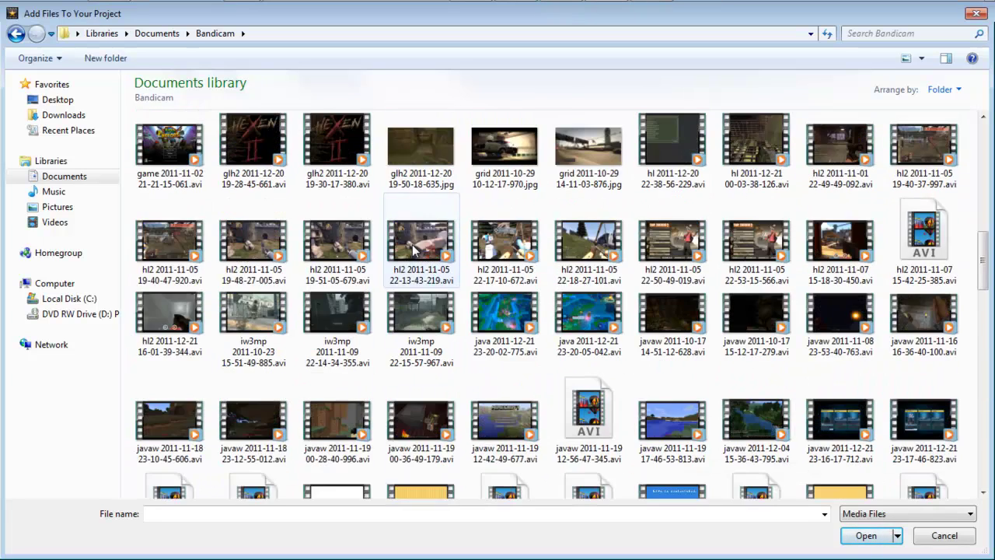
scroll(414, 251, "down", 6)
scroll(414, 249, "up", 15)
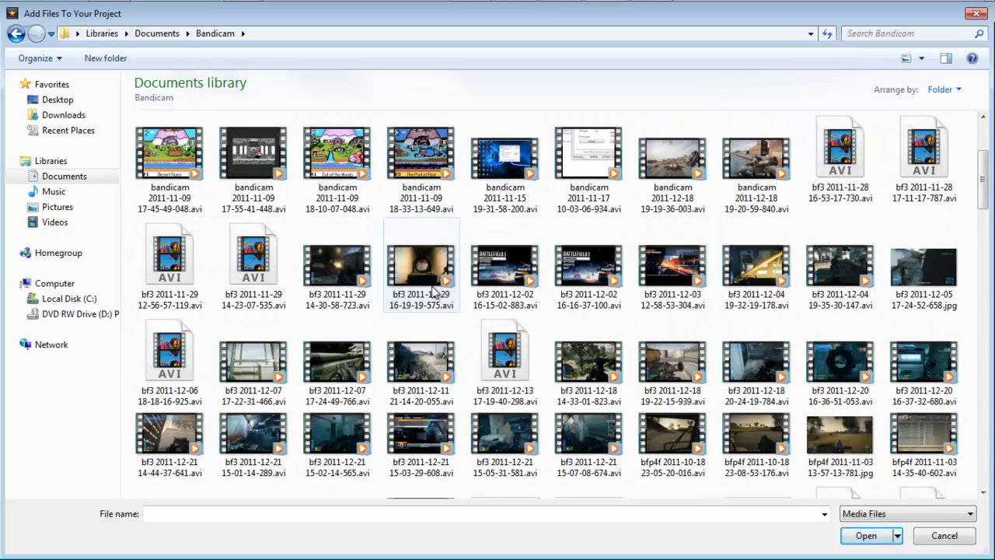
double_click(325, 283)
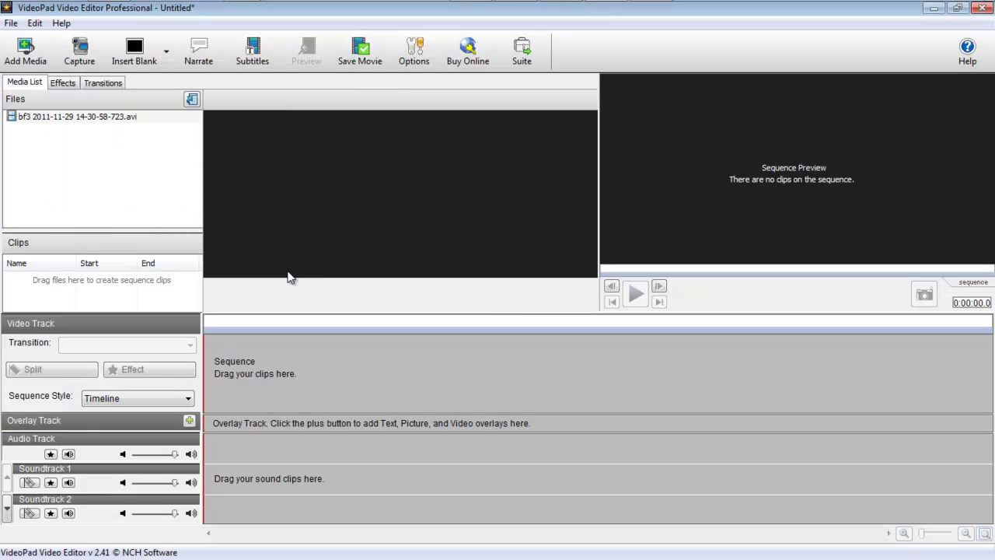
Place the imported bf3 video at the start of the sequence and briefly play the sequence preview, pausing after about five seconds
left_click_drag(116, 117, 280, 410)
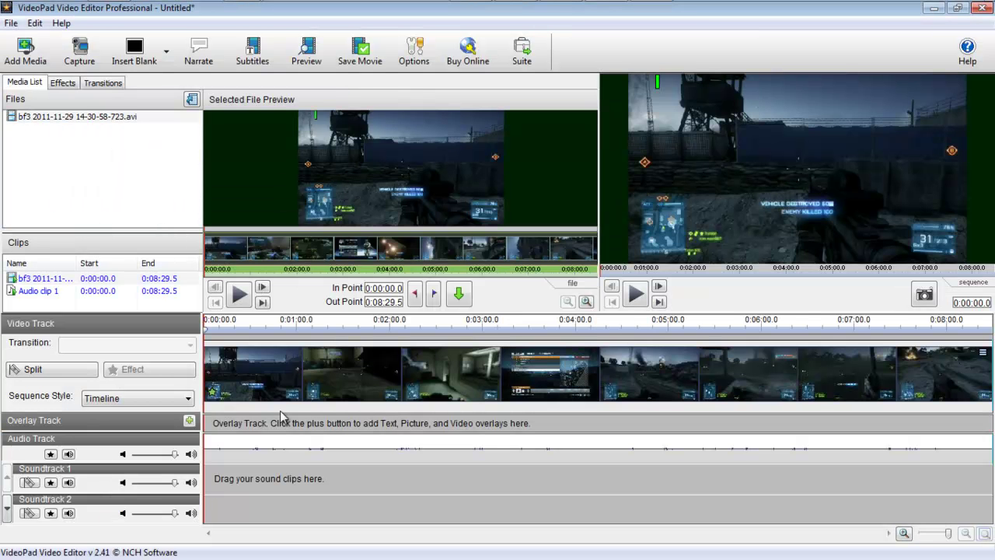
left_click(636, 293)
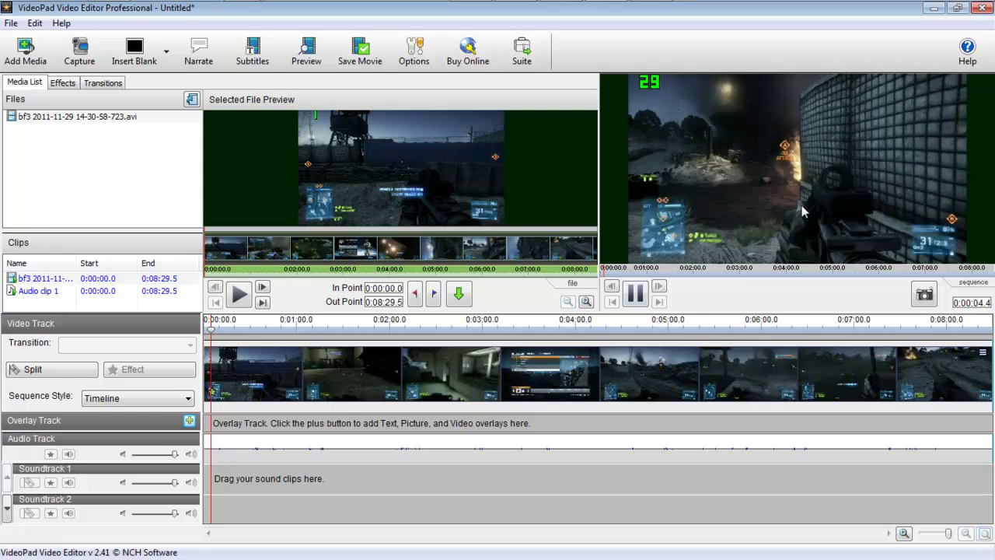
left_click(635, 293)
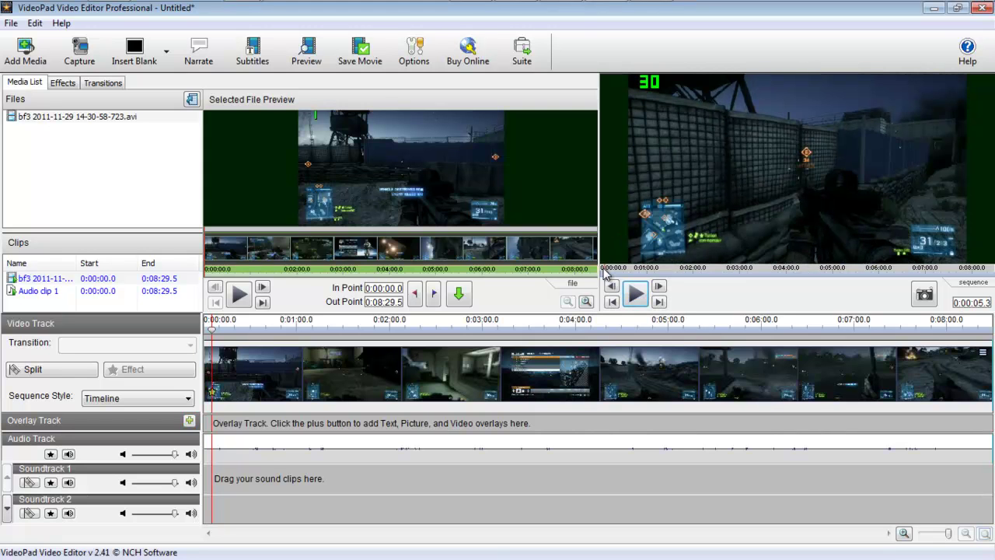
Return the playhead to the start of the sequence, then select the clip on the audio track and deselect it
left_click_drag(210, 332, 201, 333)
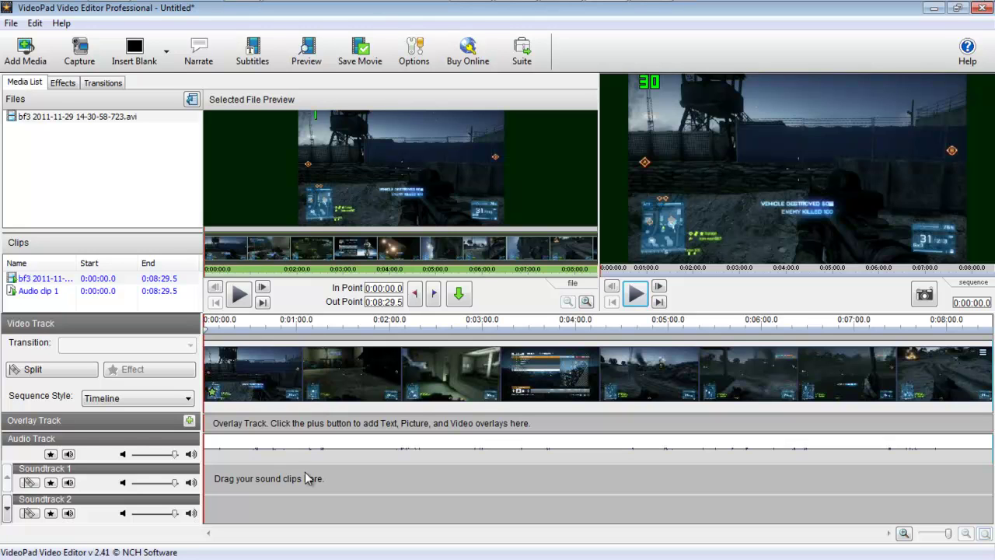
left_click(324, 451)
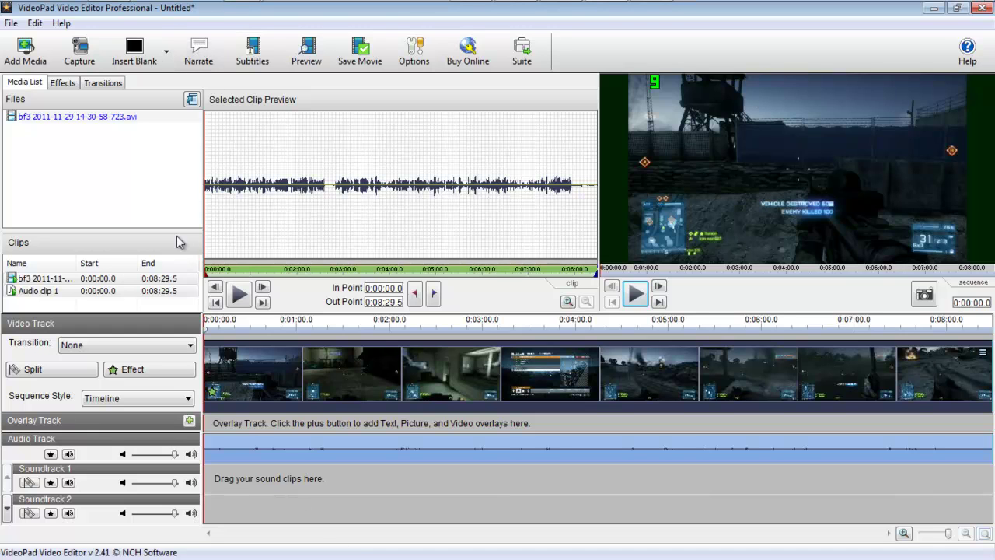
left_click(309, 472)
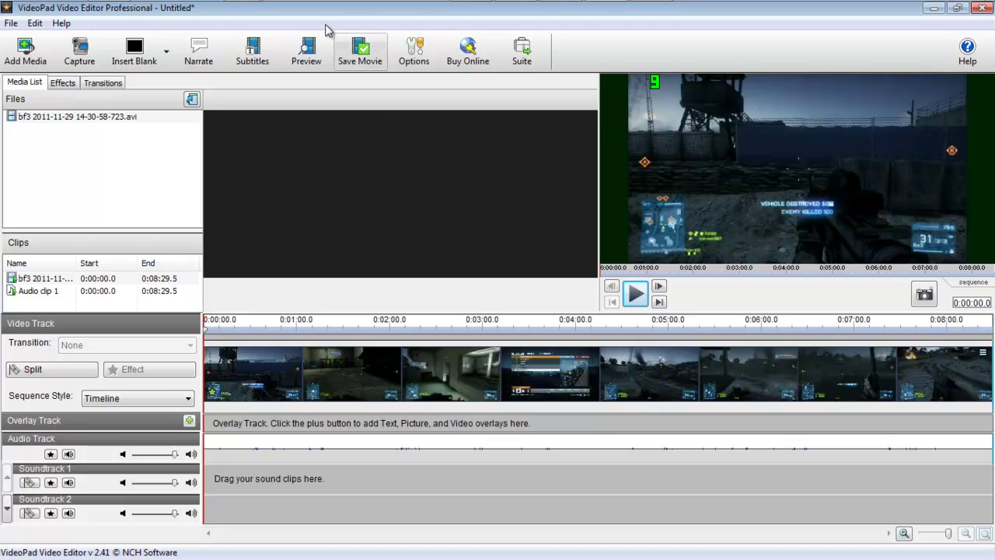
Try the Rotate effect on the bf3 clip, turning it clockwise and back counterclockwise, and remove the effect
left_click(65, 86)
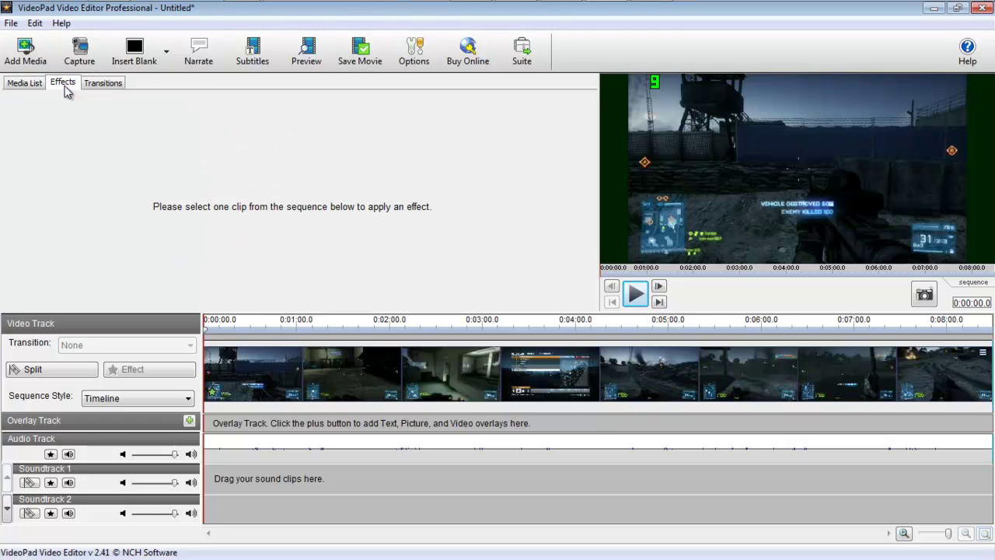
left_click(223, 346)
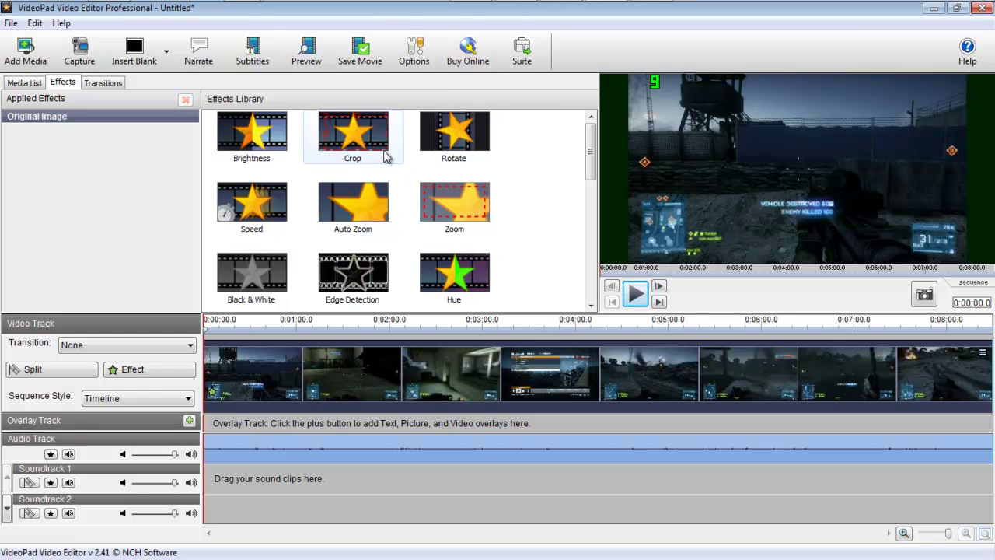
left_click(453, 134)
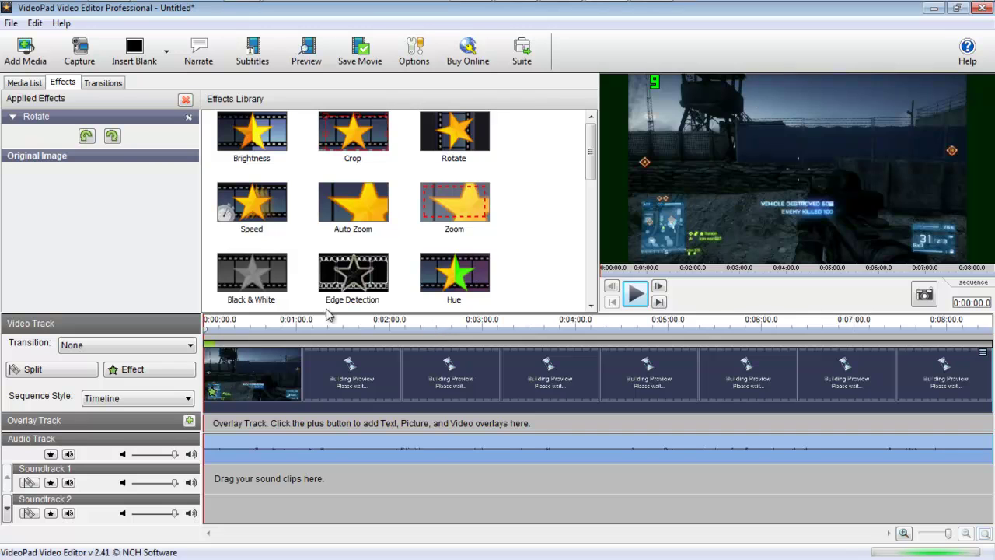
left_click(111, 137)
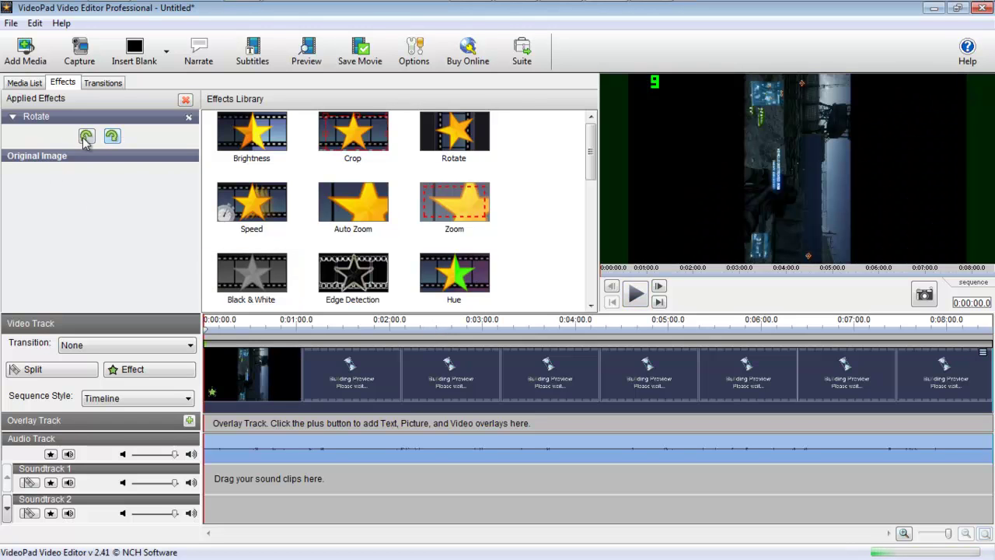
left_click(86, 136)
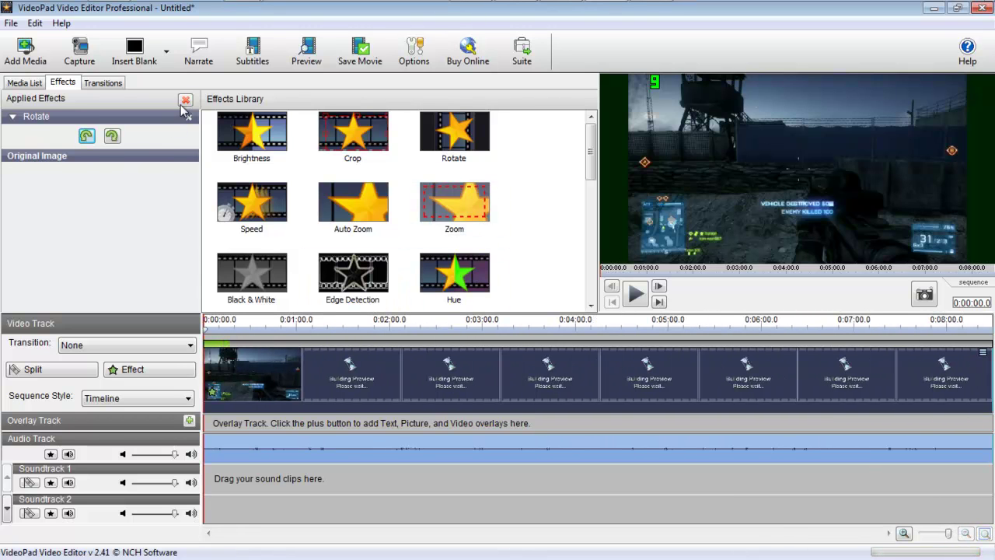
left_click(186, 116)
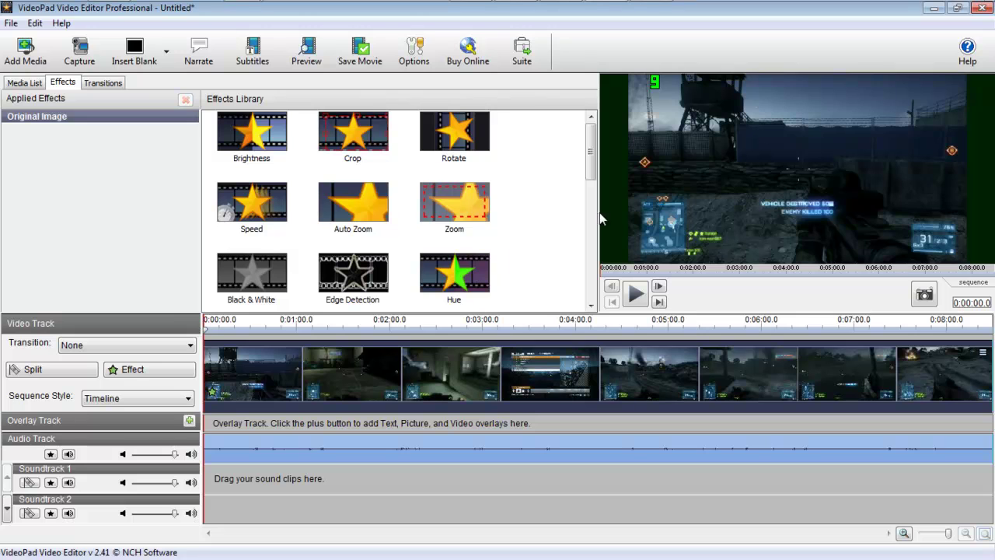
Try the Zoom effect on the clip, shrinking and moving the Start Point frame to the wall area, and remove the effect
left_click(474, 194)
left_click_drag(474, 195, 136, 197)
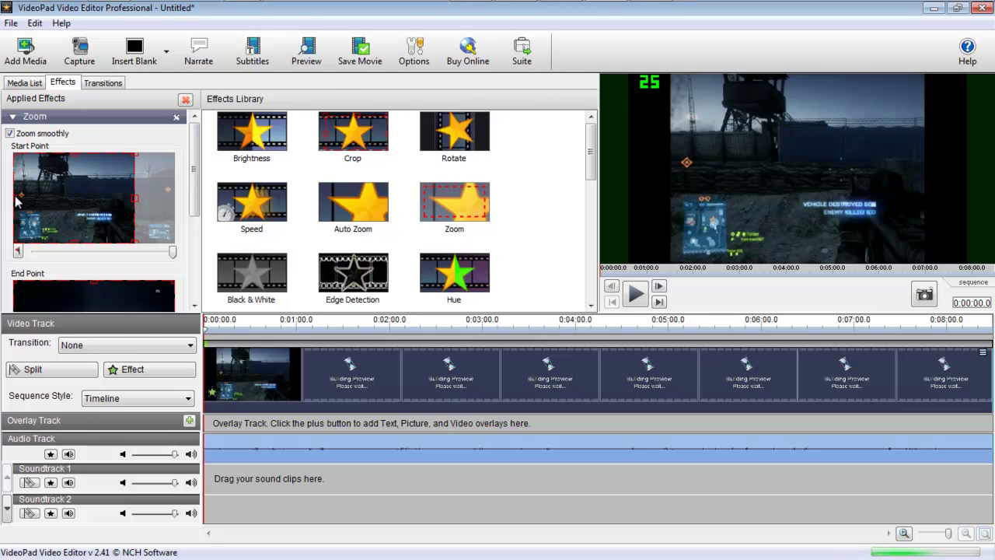
left_click_drag(17, 200, 61, 199)
left_click_drag(96, 156, 96, 191)
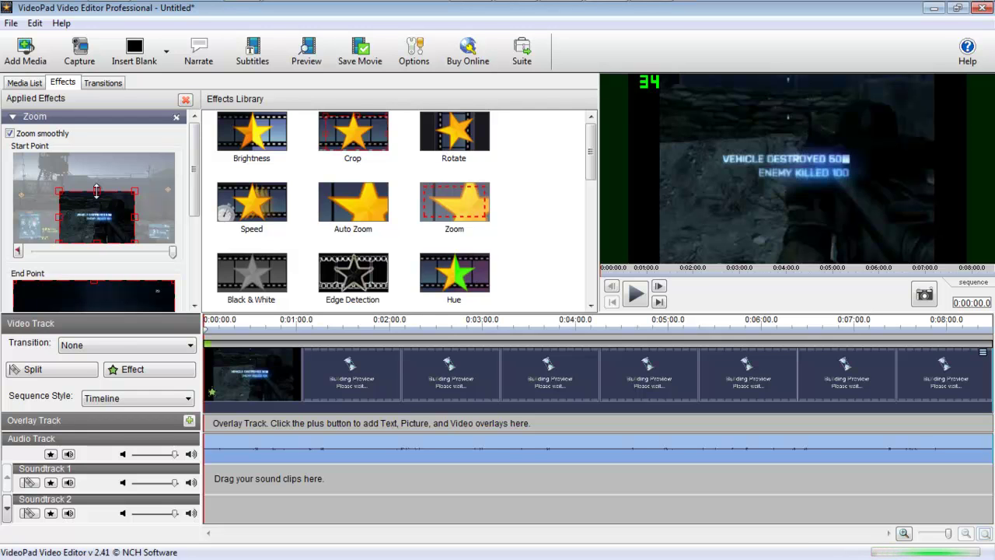
left_click_drag(97, 242, 95, 232)
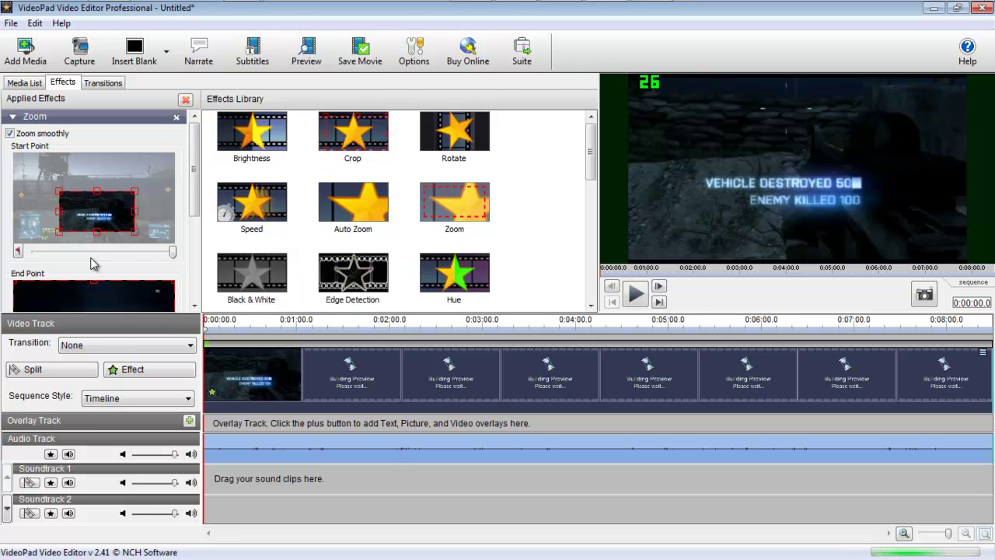
left_click_drag(97, 223, 77, 213)
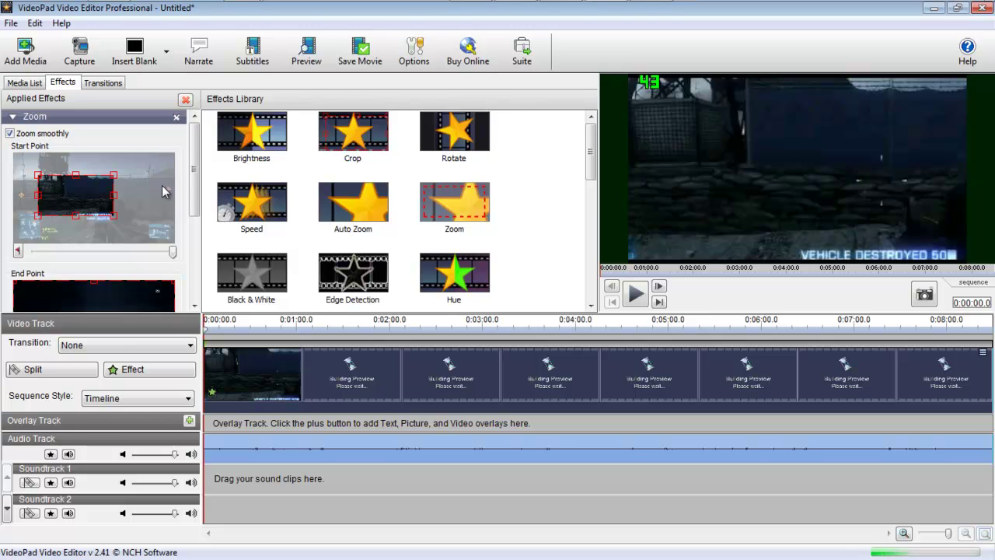
scroll(163, 193, "down", 3)
scroll(189, 195, "up", 3)
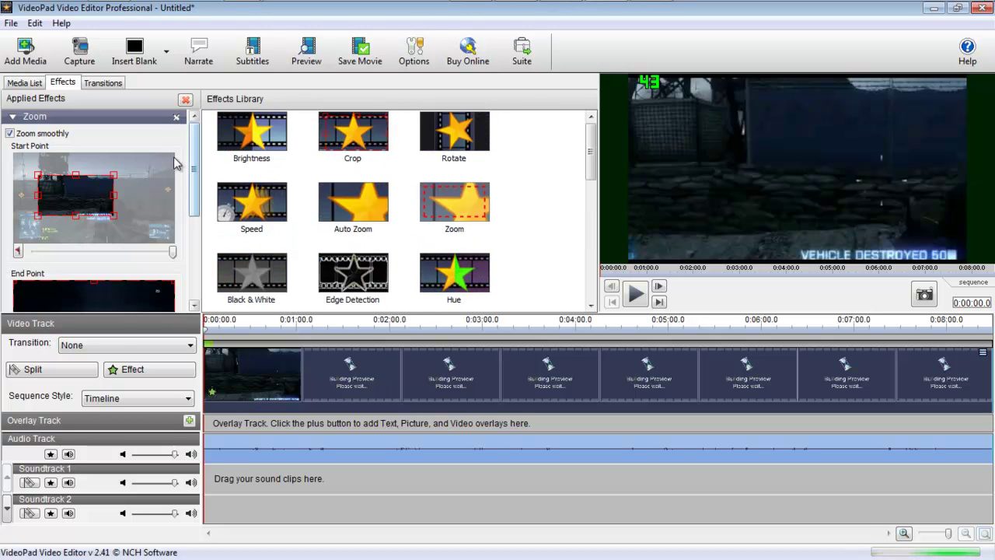
left_click(175, 117)
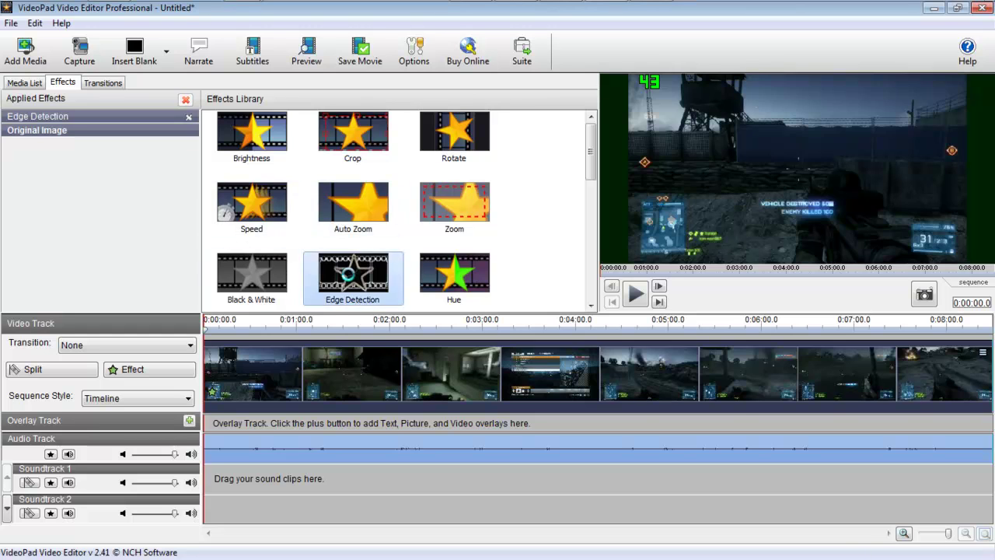
Try the Edge Detection effect and remove it, then try Brightness at 255 and about -9 and remove all effects
left_click(348, 277)
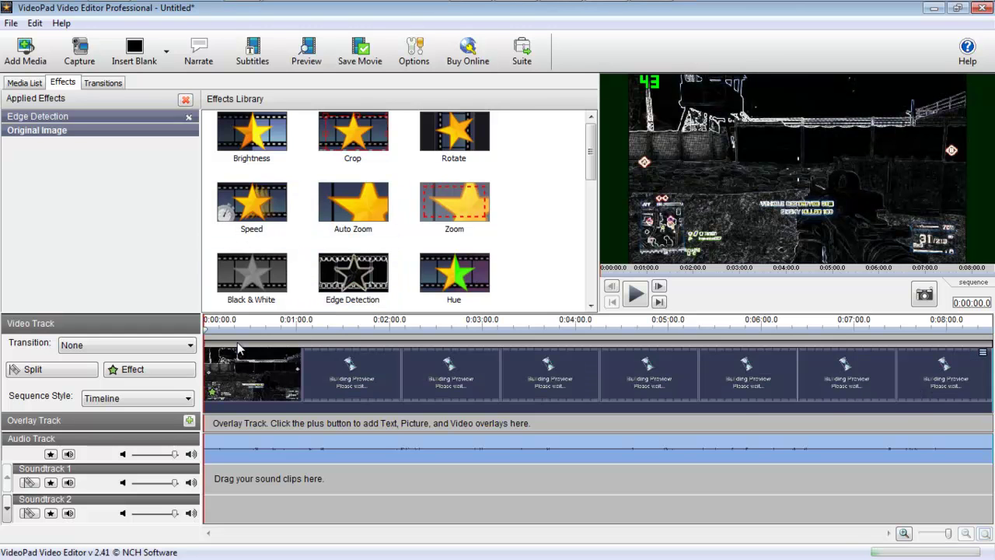
left_click(189, 118)
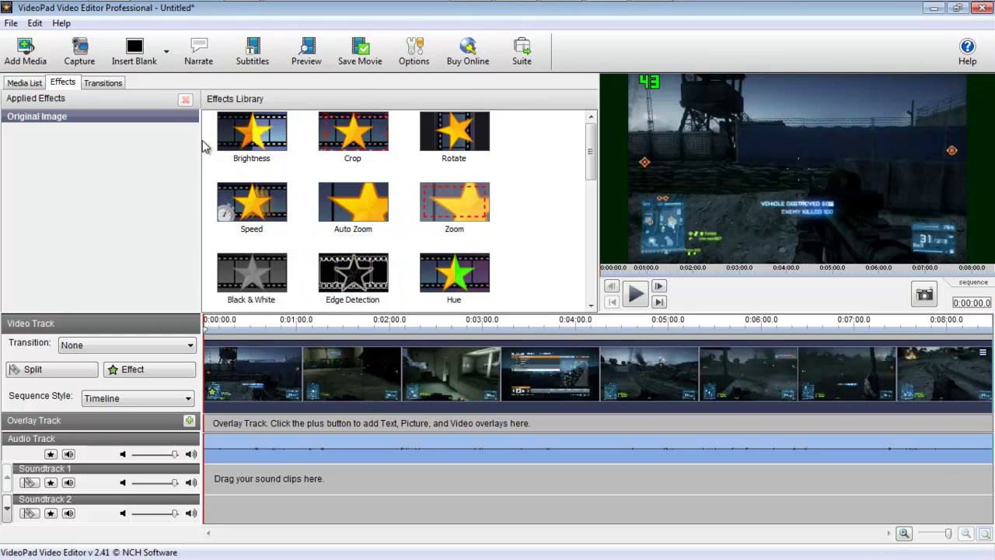
left_click(254, 156)
left_click_drag(100, 134, 663, 267)
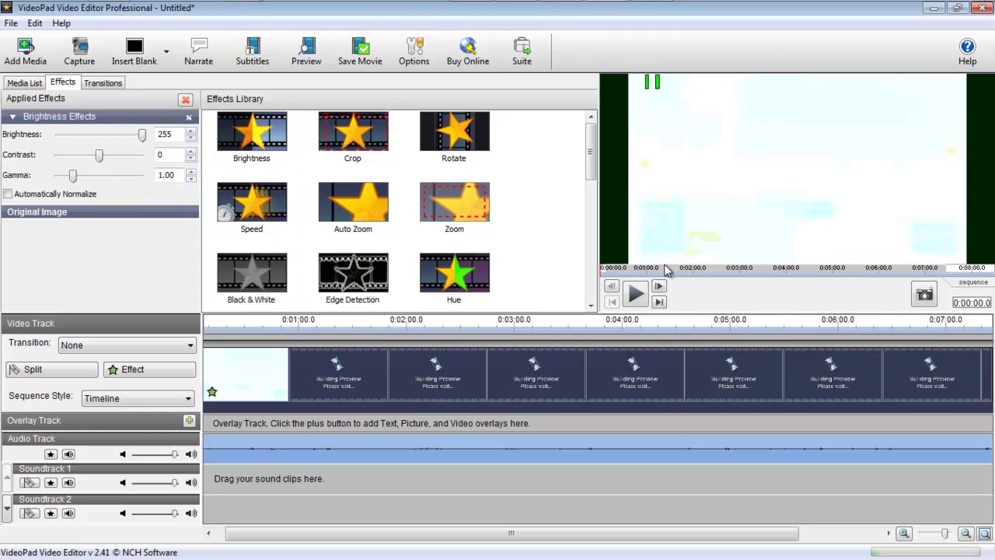
left_click_drag(141, 135, 102, 148)
left_click(185, 100)
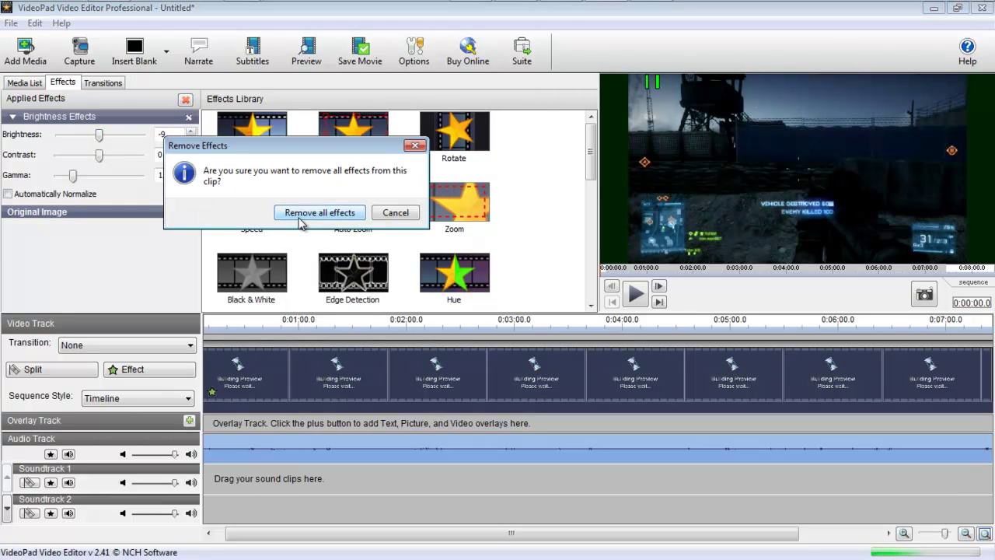
left_click(303, 220)
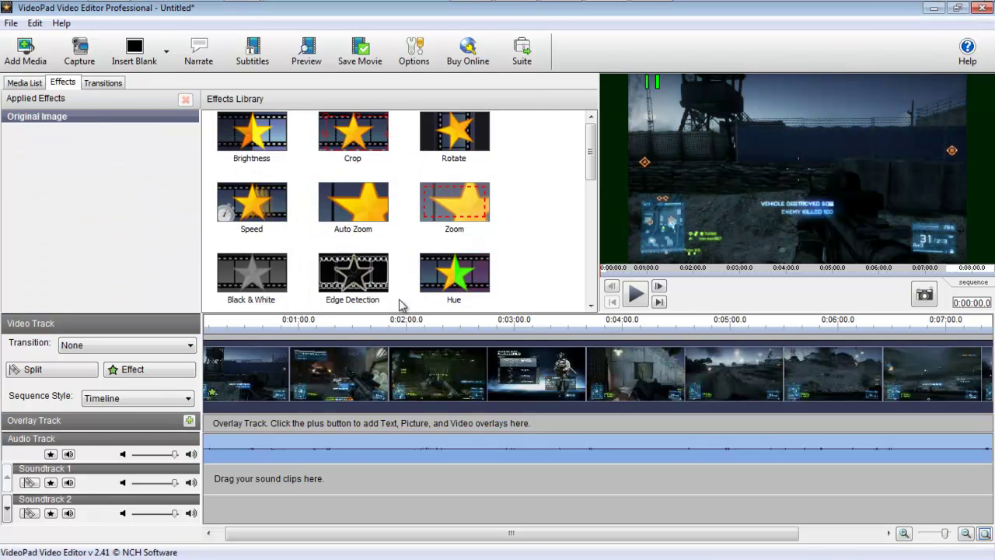
Try the Black & White effect and remove it, then try the Hue effect at 216 and remove that too
left_click(257, 299)
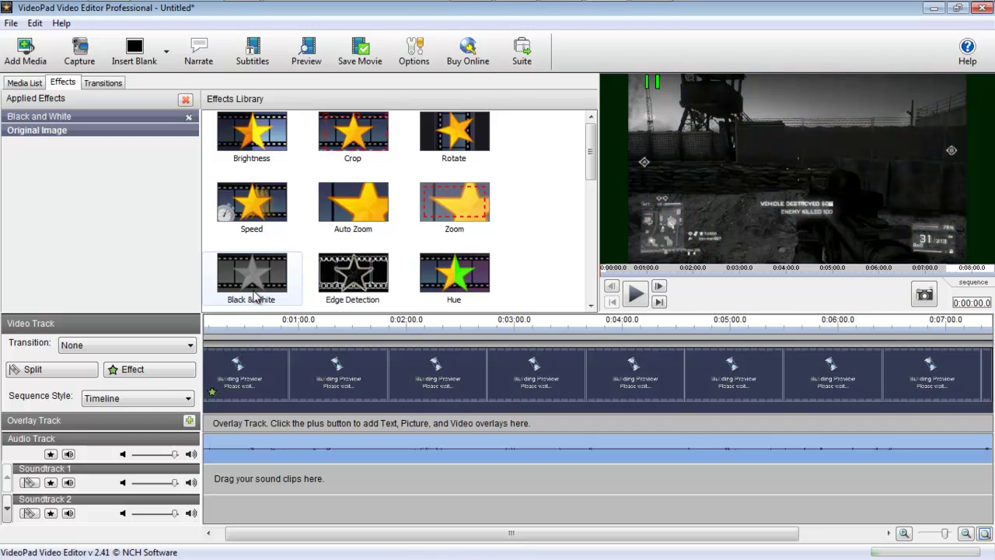
left_click(185, 100)
scroll(435, 289, "down", 3)
left_click(462, 200)
left_click_drag(58, 136, 111, 141)
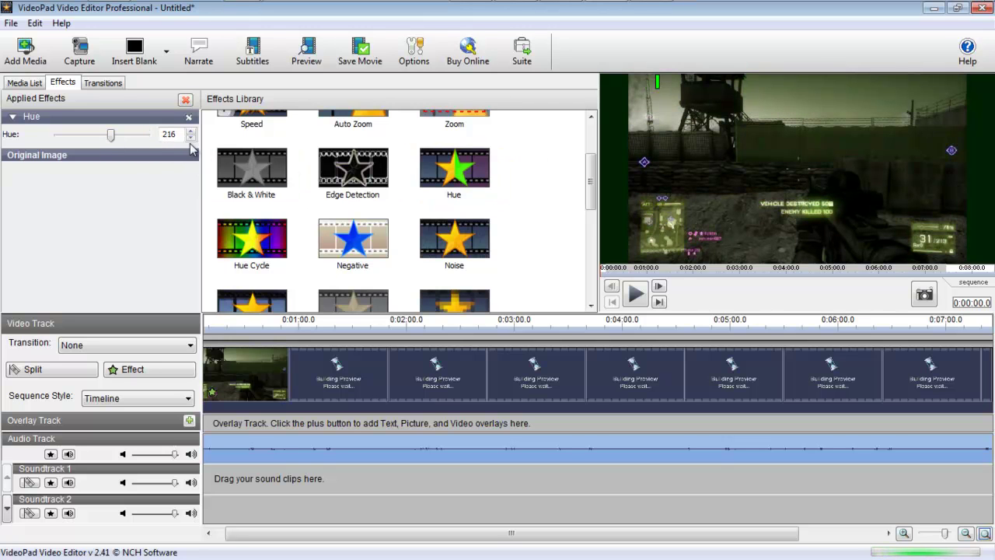
left_click(188, 118)
Try the Hue Cycle, Posterize and Oil Painting effects on the clip one at a time, removing each
left_click_drag(251, 237, 108, 151)
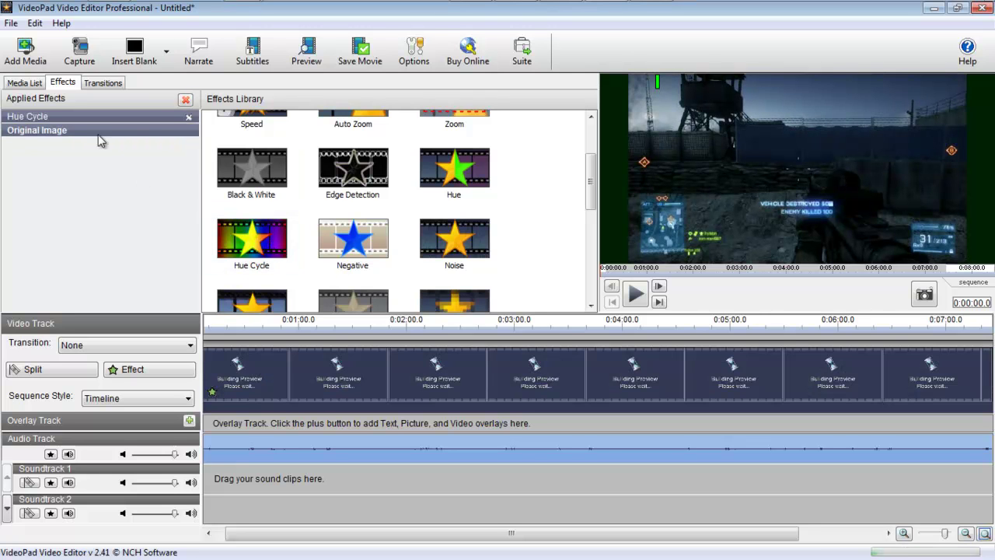
left_click(189, 118)
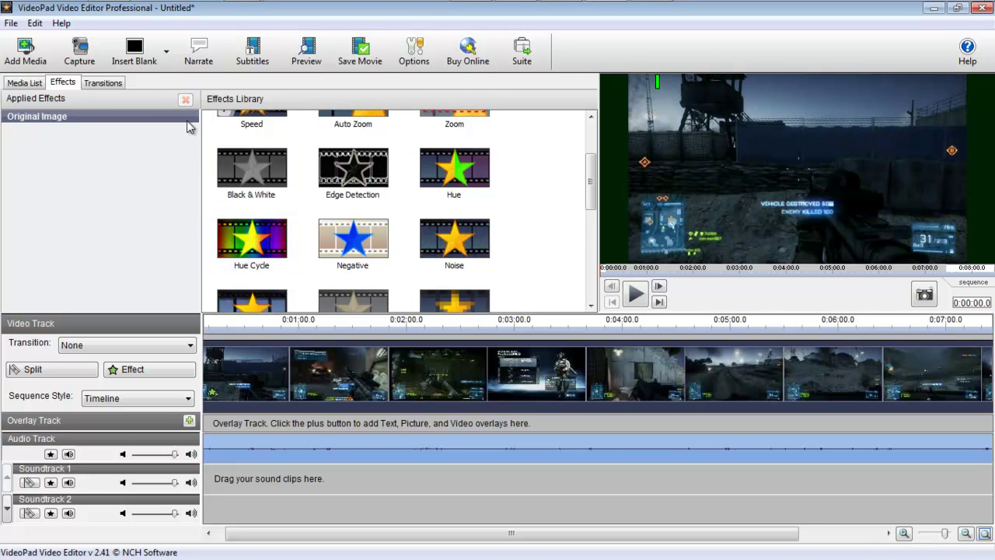
scroll(264, 264, "down", 3)
double_click(266, 269)
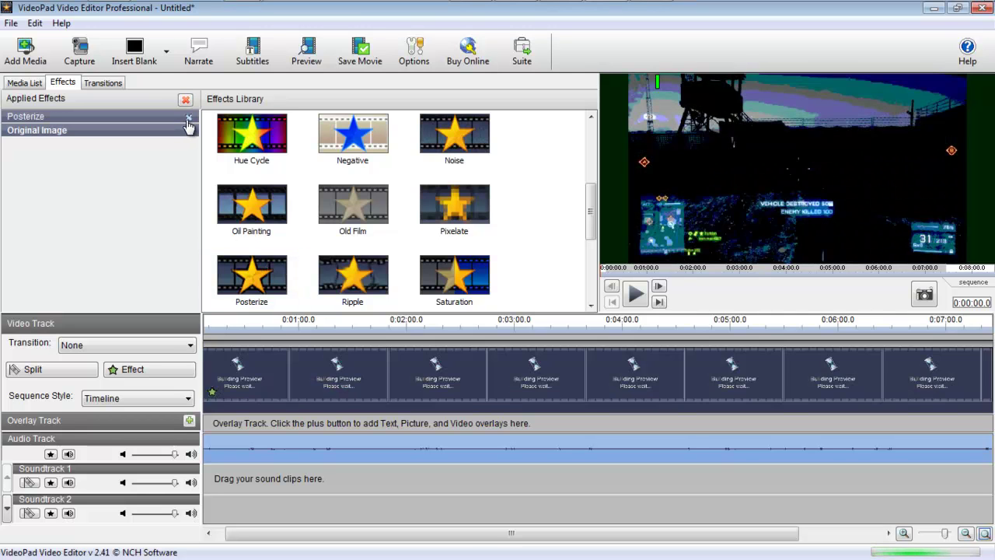
left_click(188, 116)
double_click(252, 217)
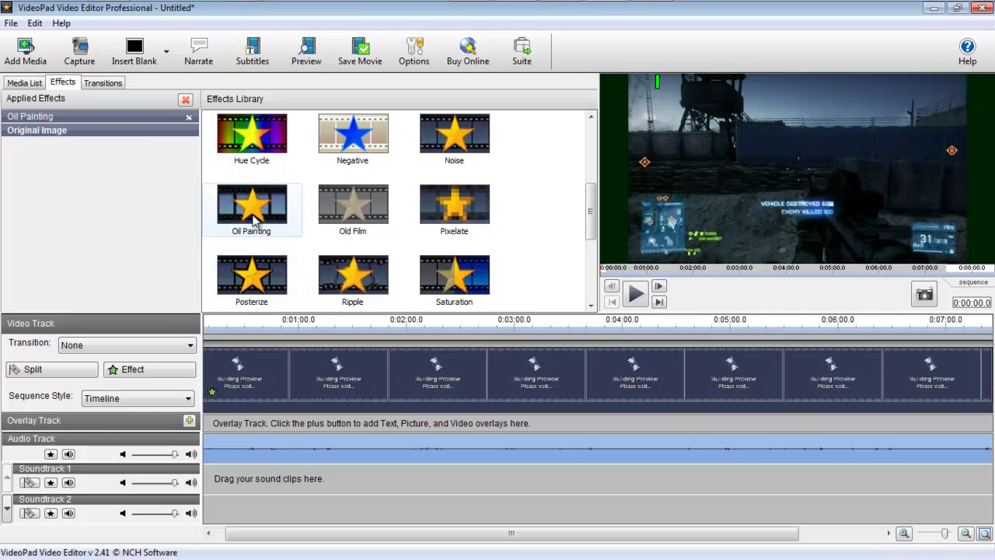
left_click(188, 116)
Try the Saturation effect on the clip at 64 and then 8, and remove the effect
scroll(383, 265, "down", 5)
scroll(383, 265, "up", 3)
double_click(459, 187)
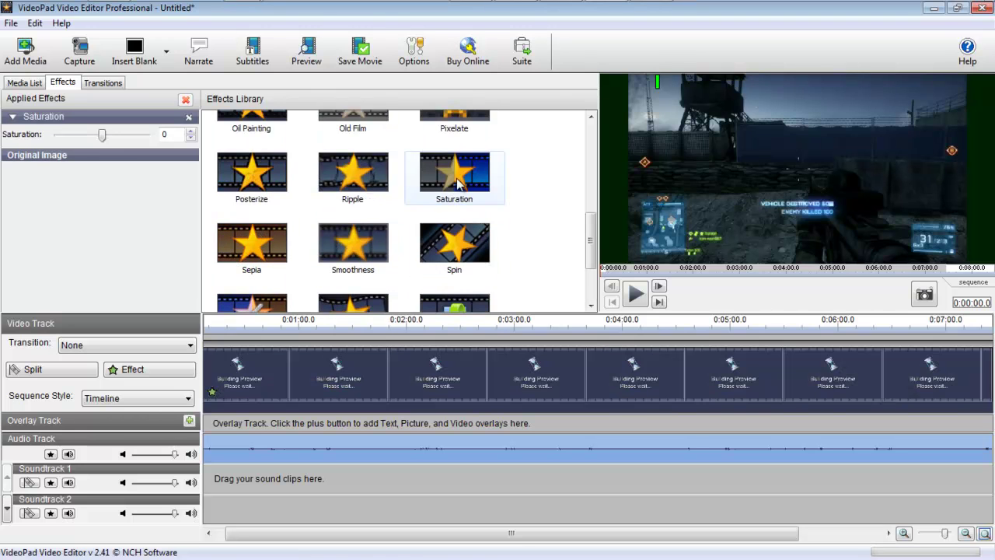
left_click_drag(105, 140, 134, 143)
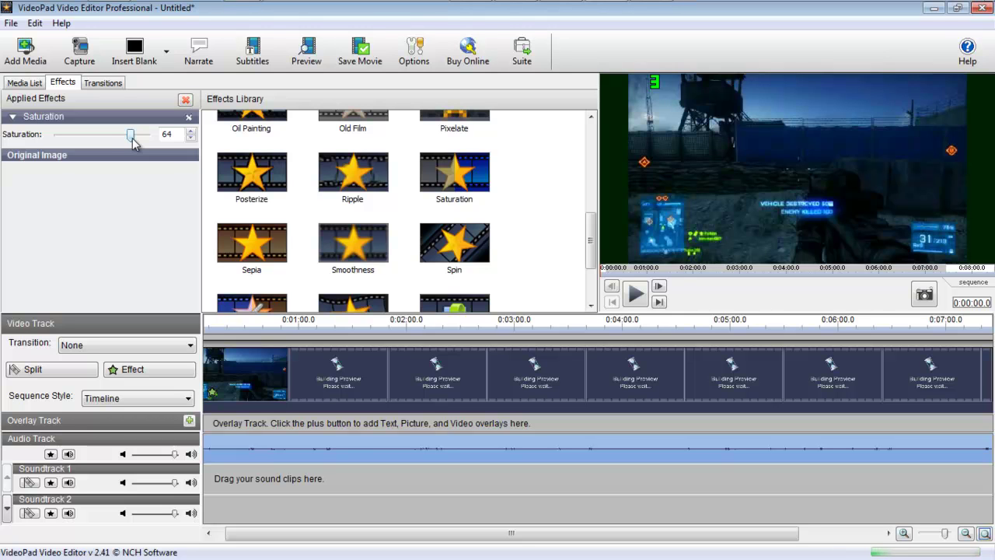
left_click_drag(131, 142, 107, 140)
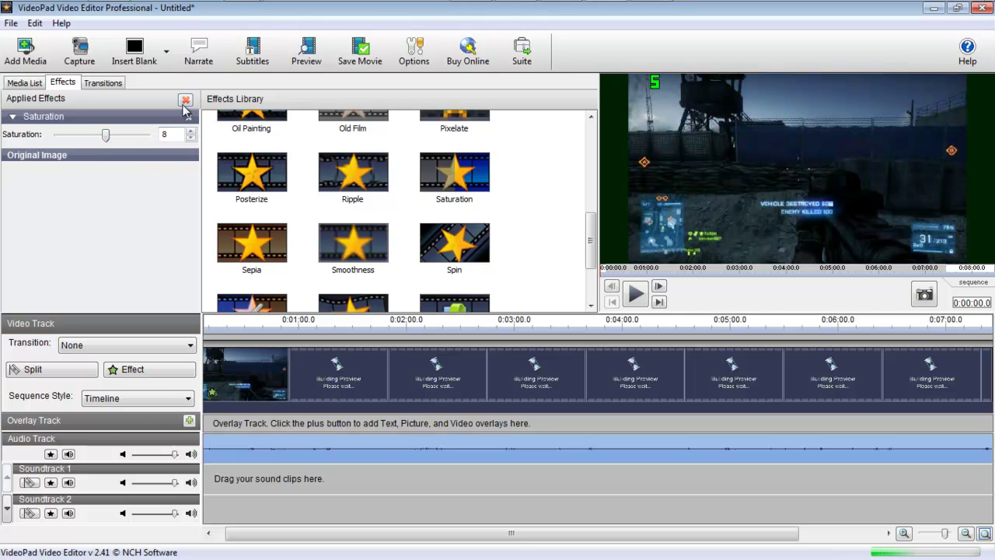
left_click(189, 119)
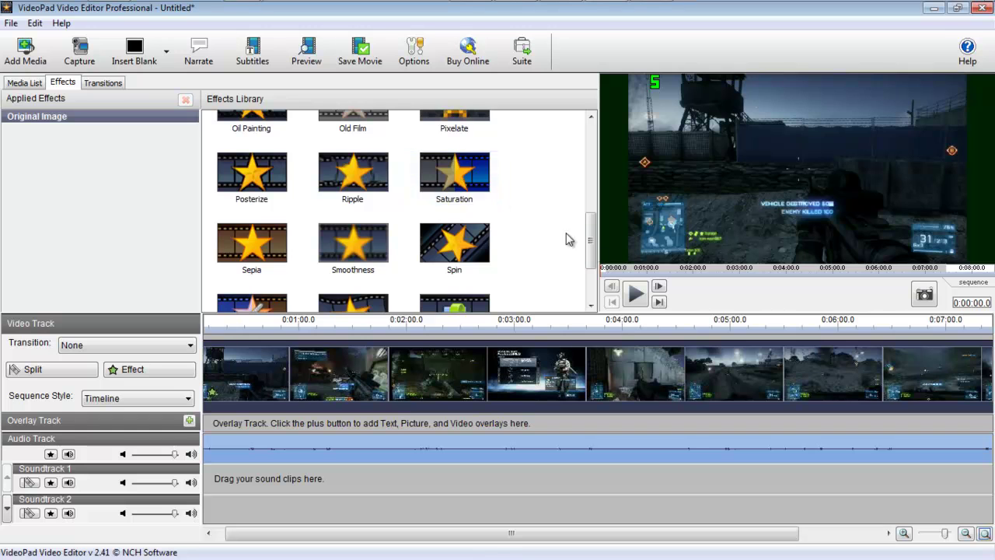
Try the Waves effect from the end of the effects library on the clip
left_click_drag(589, 237, 583, 276)
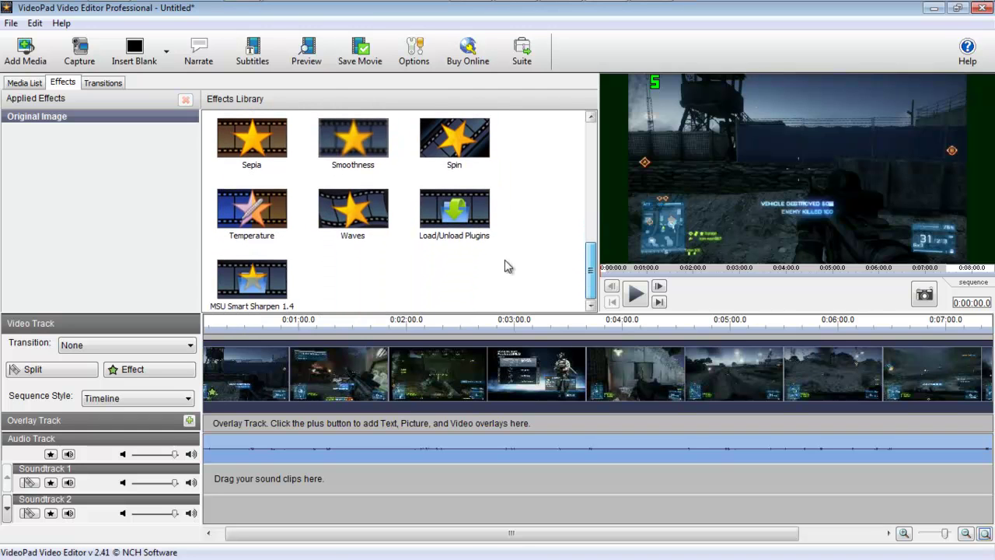
left_click(342, 226)
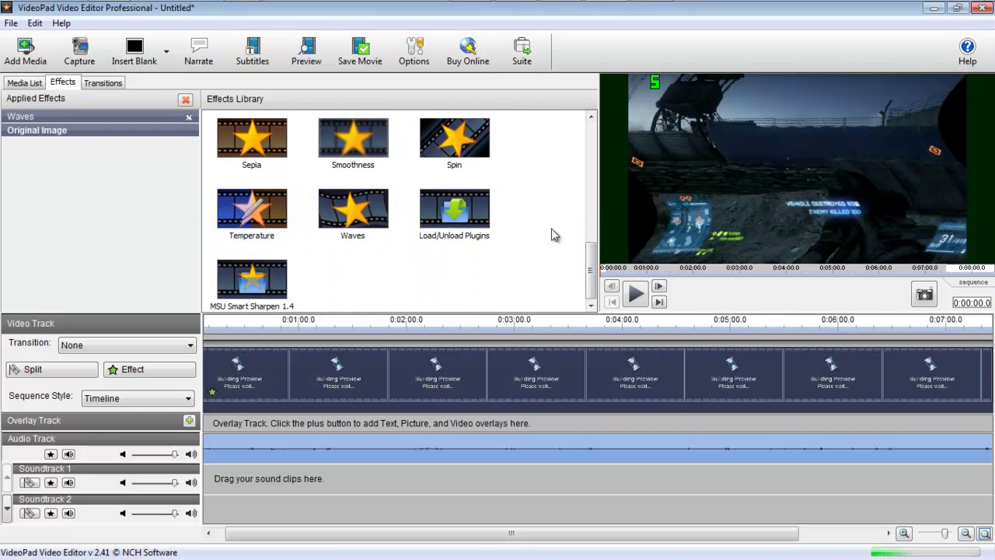
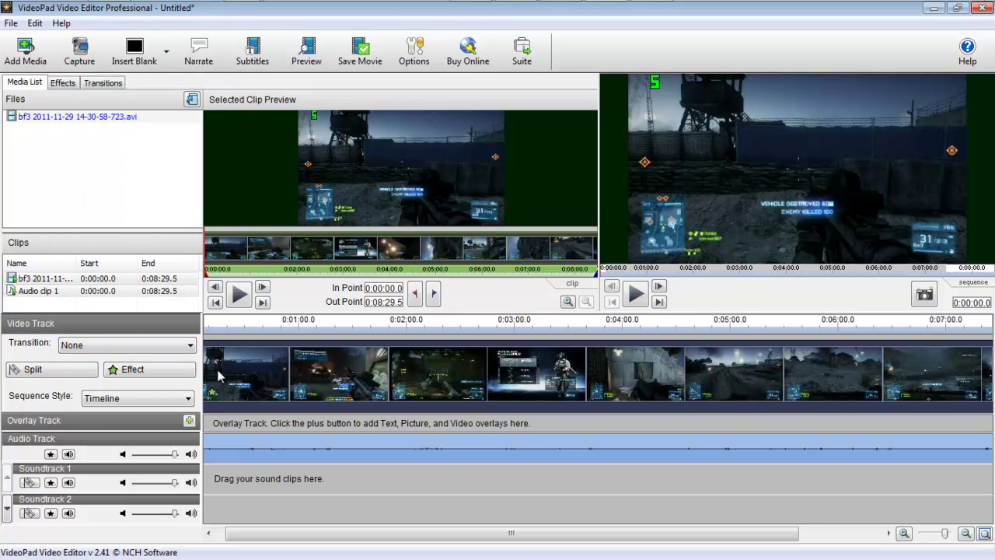
Move the playhead along the sequence to 0:01:21.7 and on to 0:03:26.6
left_click(336, 333)
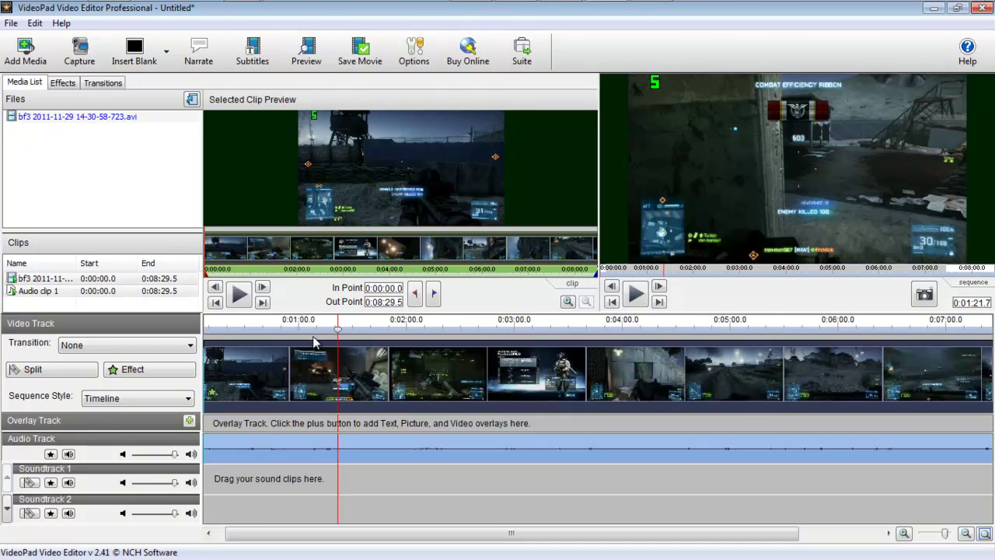
left_click(563, 394)
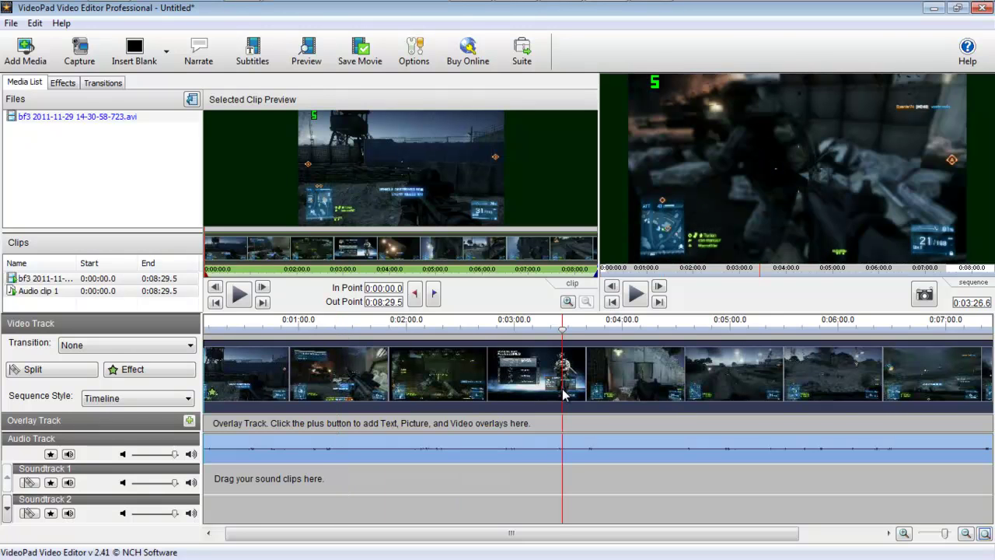
Split the video clip at 0:03:26.6 and select each of the two parts in turn
left_click(41, 373)
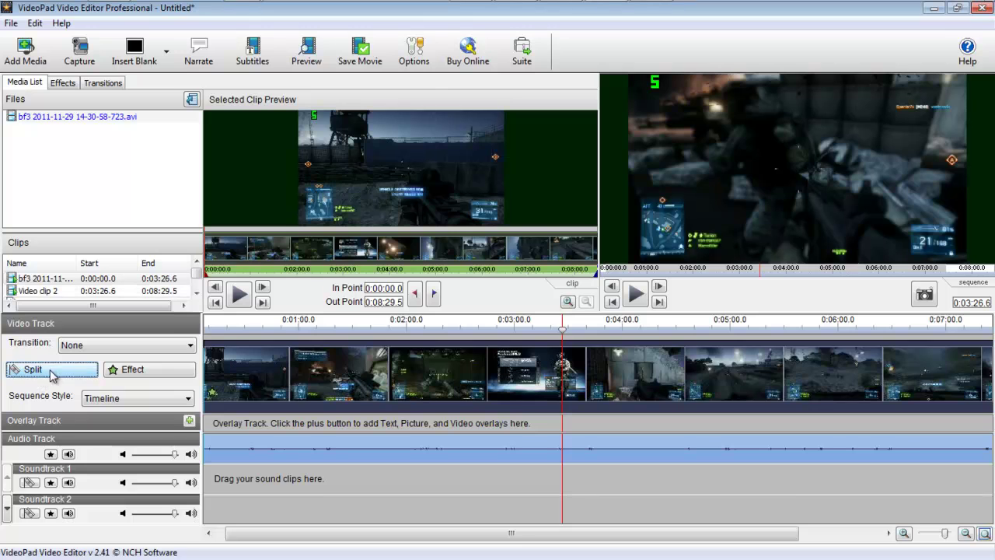
left_click(667, 373)
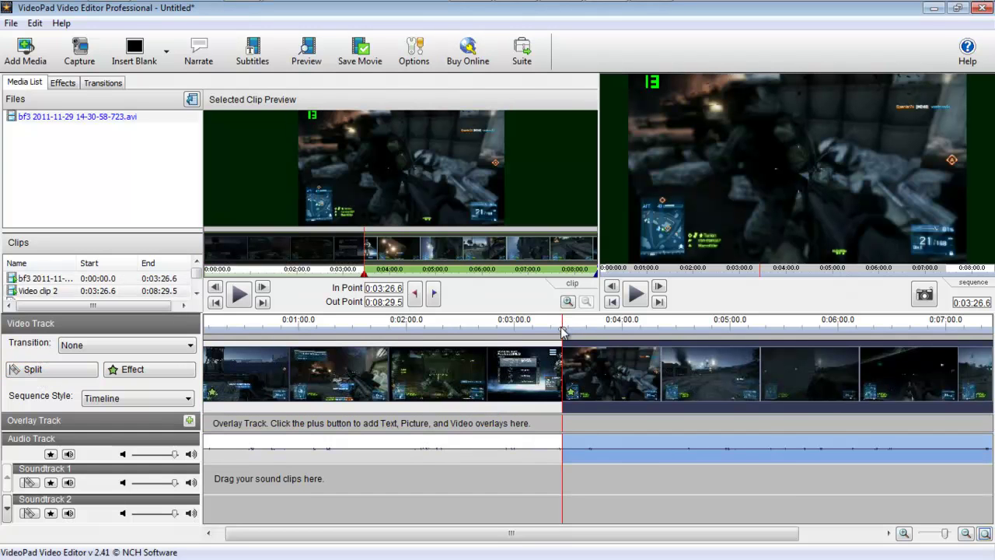
left_click(552, 365)
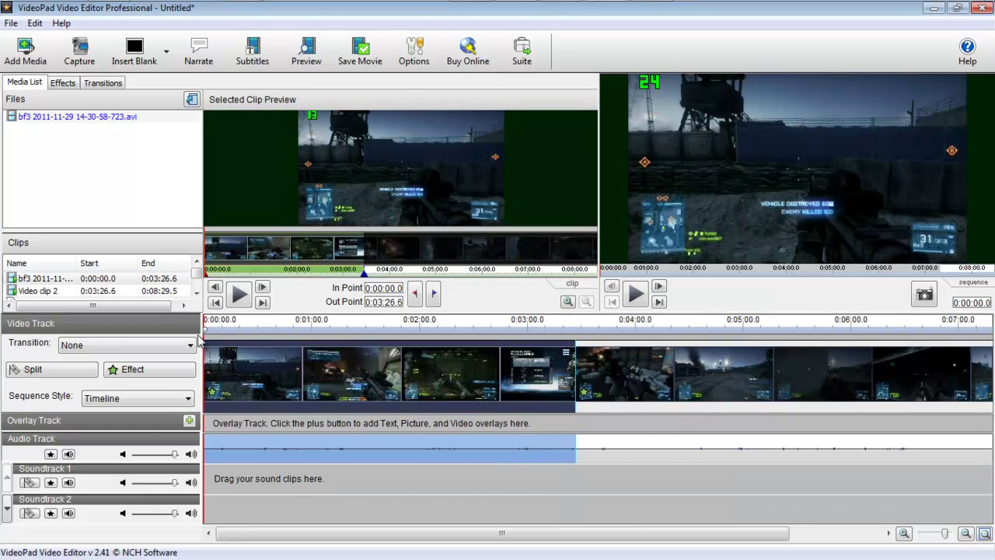
Apply the Shatter transition with a duration of 0.5 seconds at the split between the two clips
left_click_drag(204, 334, 576, 364)
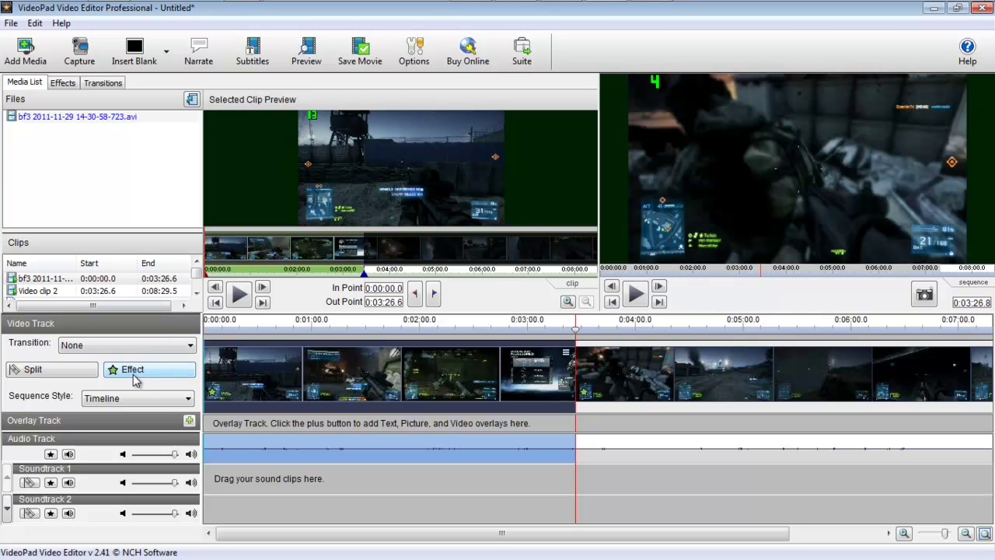
left_click(103, 85)
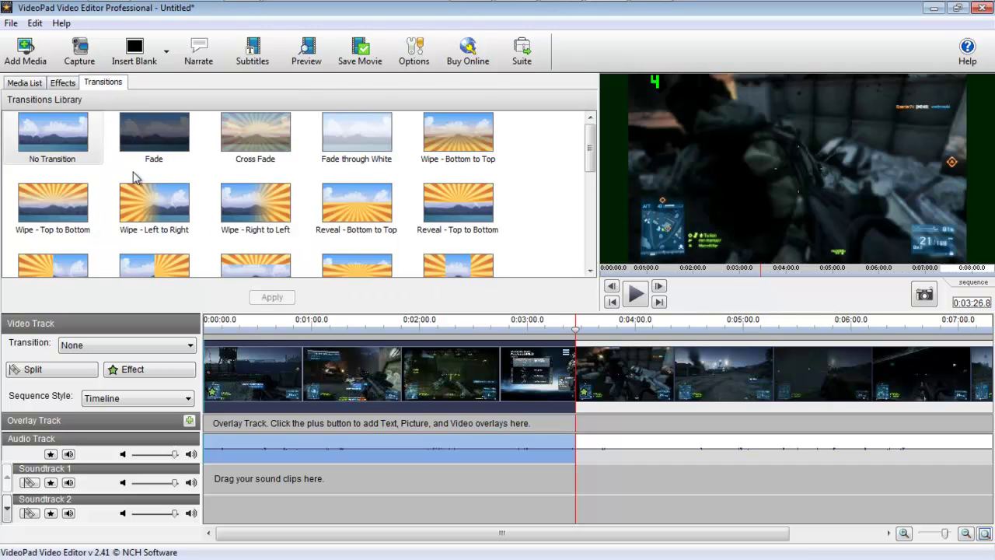
left_click_drag(588, 167, 588, 243)
left_click(453, 214)
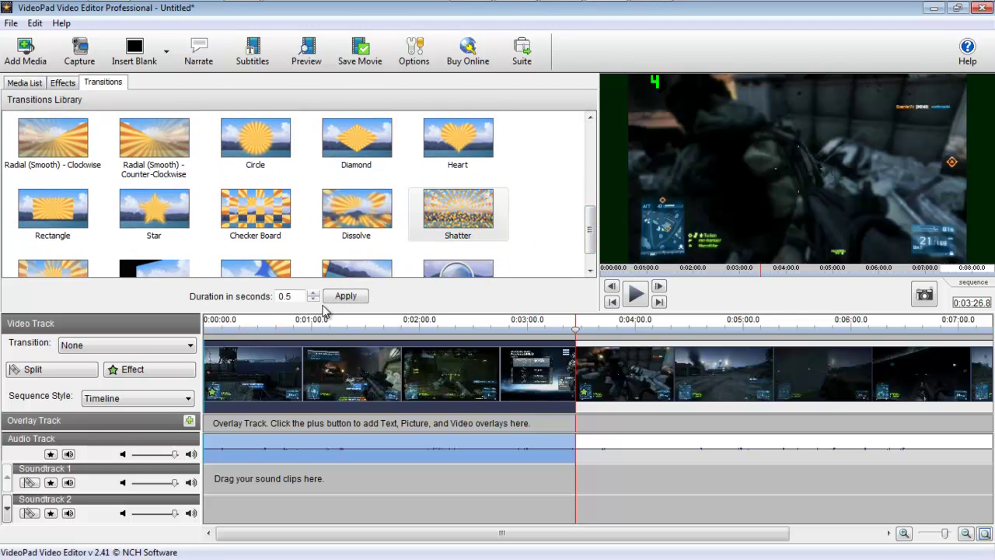
left_click(337, 296)
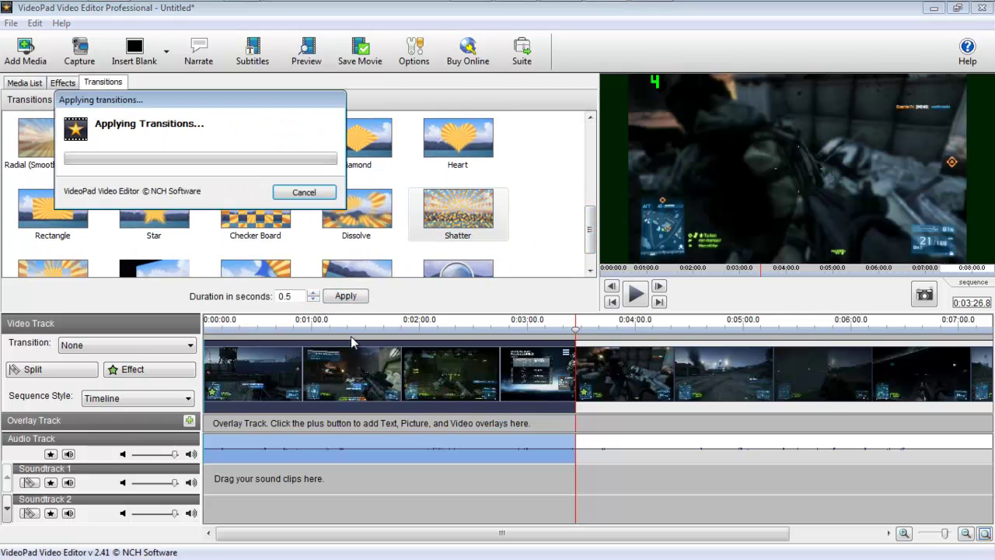
Play the sequence across the Shatter transition and return the playhead to the start
left_click(569, 332)
left_click(637, 296)
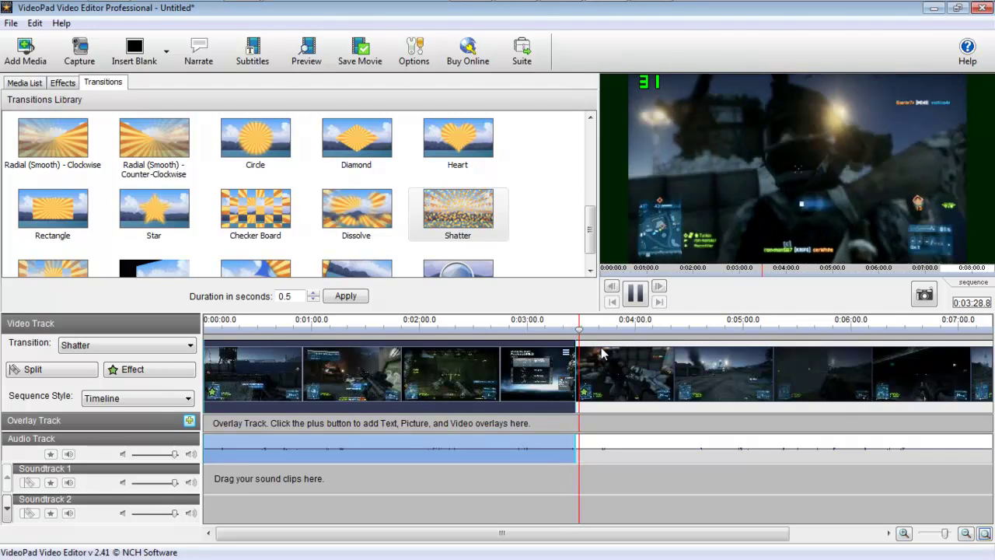
left_click(635, 292)
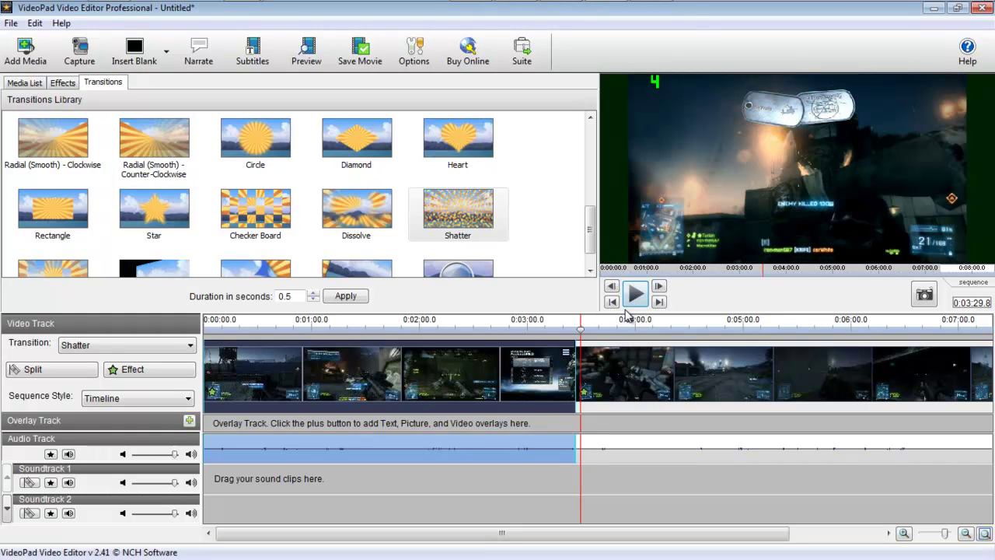
left_click_drag(581, 329, 186, 351)
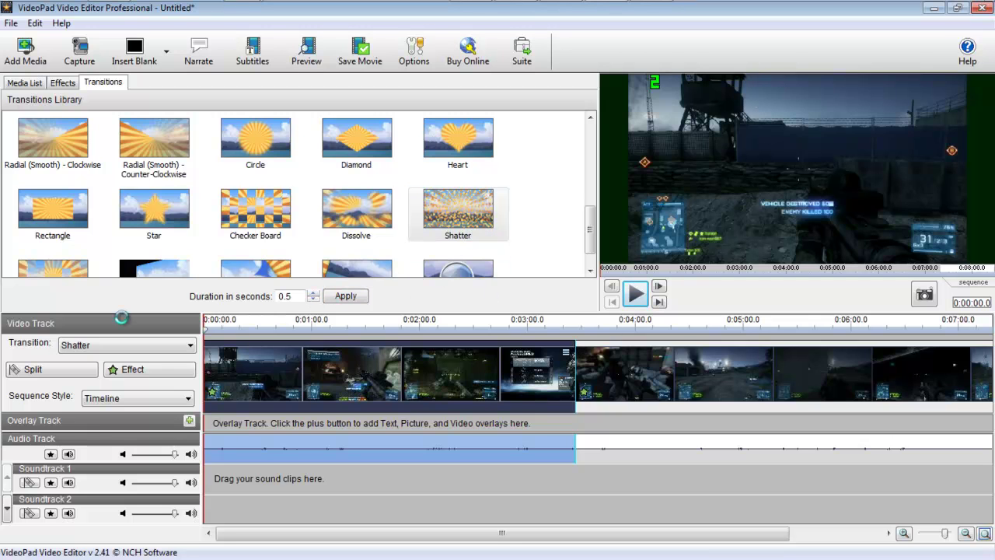
Examine the join between the two clips on the timeline at closer and wider zoom levels
scroll(544, 351, "up", 2)
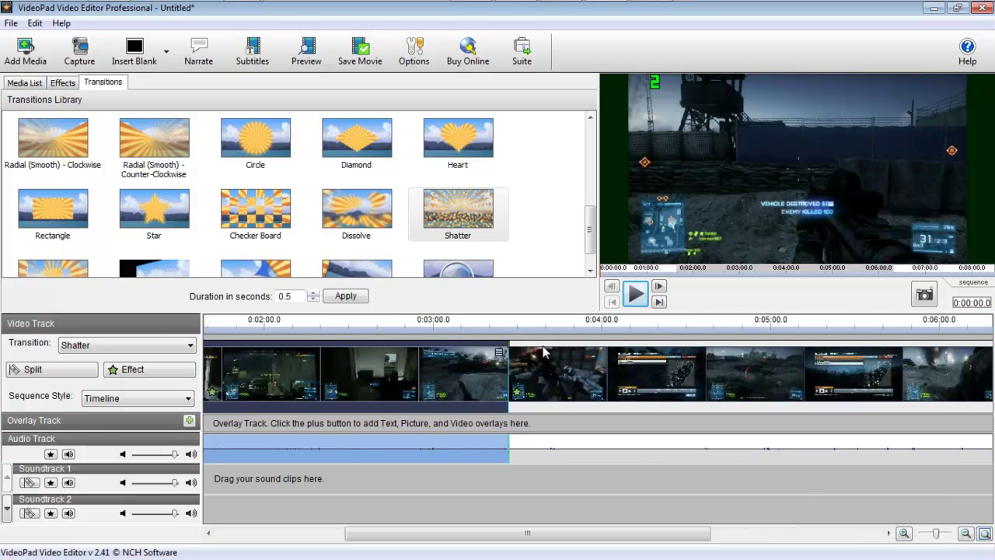
scroll(544, 351, "down", 2)
scroll(544, 354, "up", 5)
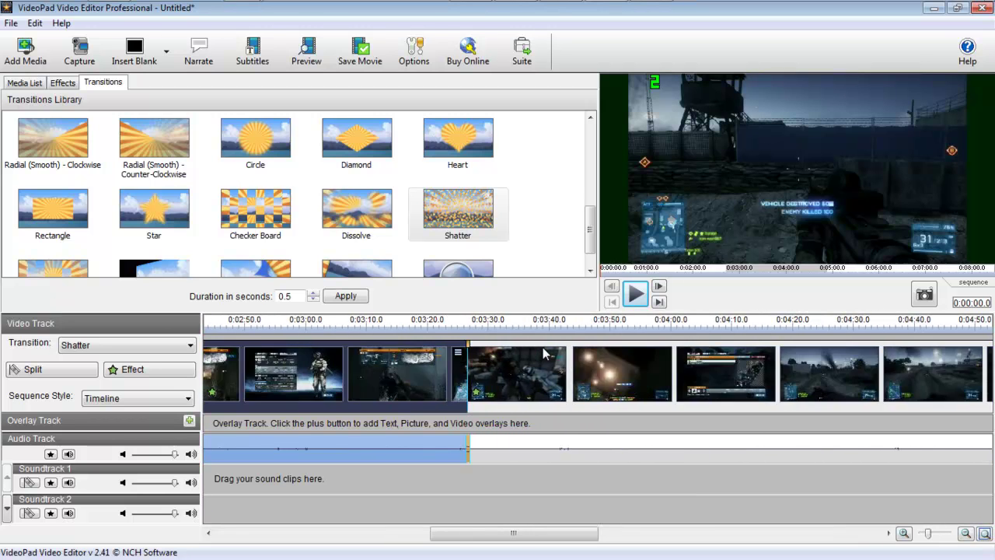
scroll(543, 353, "up", 5)
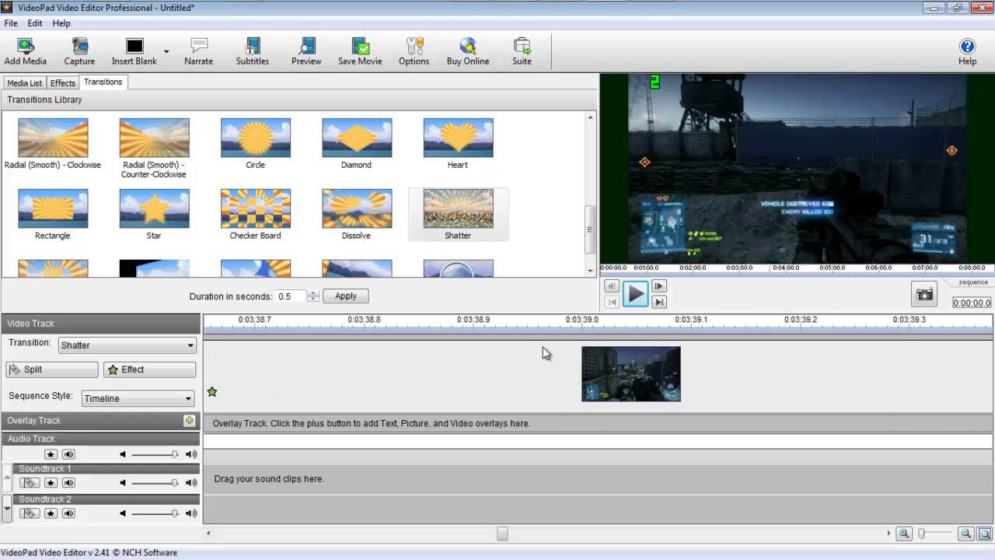
scroll(543, 352, "down", 4)
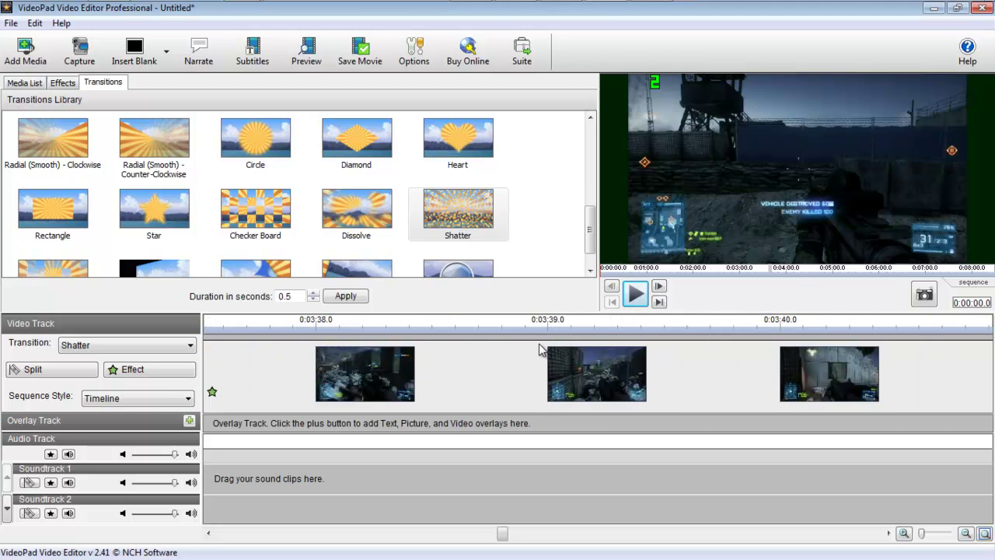
scroll(542, 350, "down", 1)
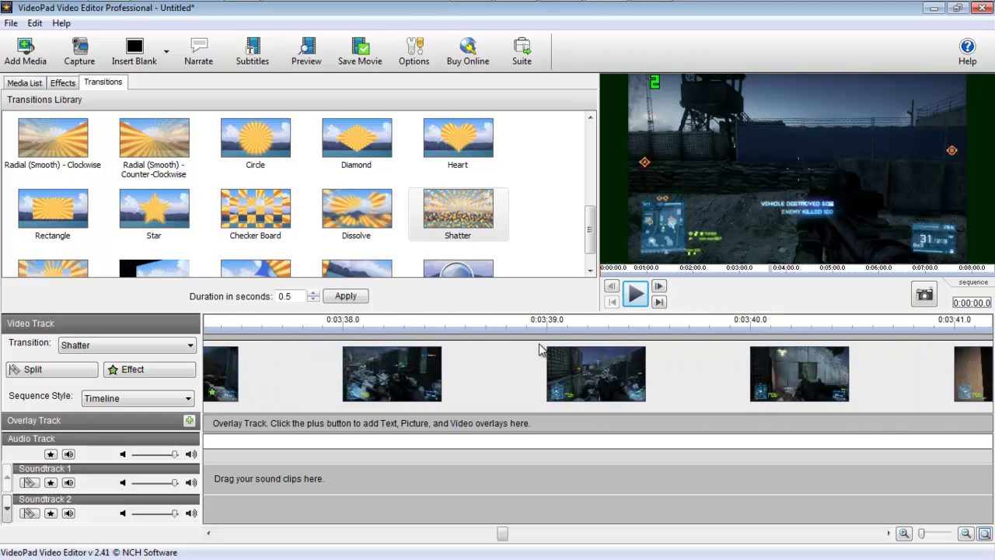
scroll(541, 350, "down", 3)
scroll(542, 350, "down", 9)
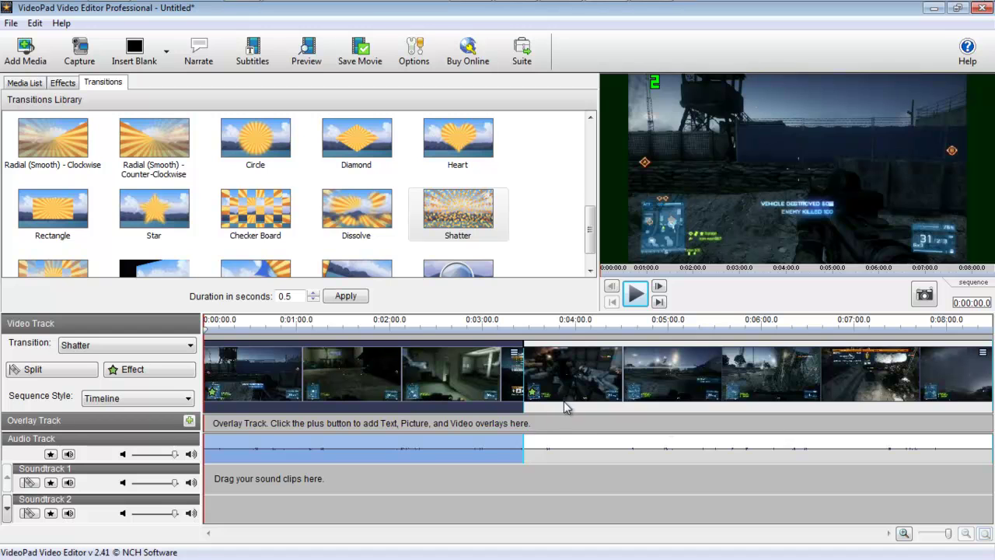
scroll(542, 425, "up", 1)
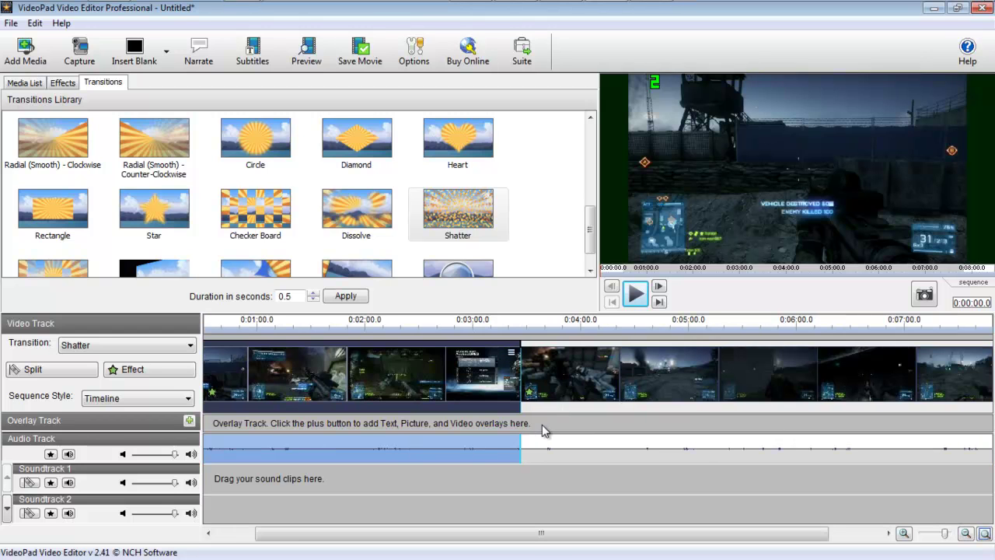
left_click_drag(526, 537, 484, 546)
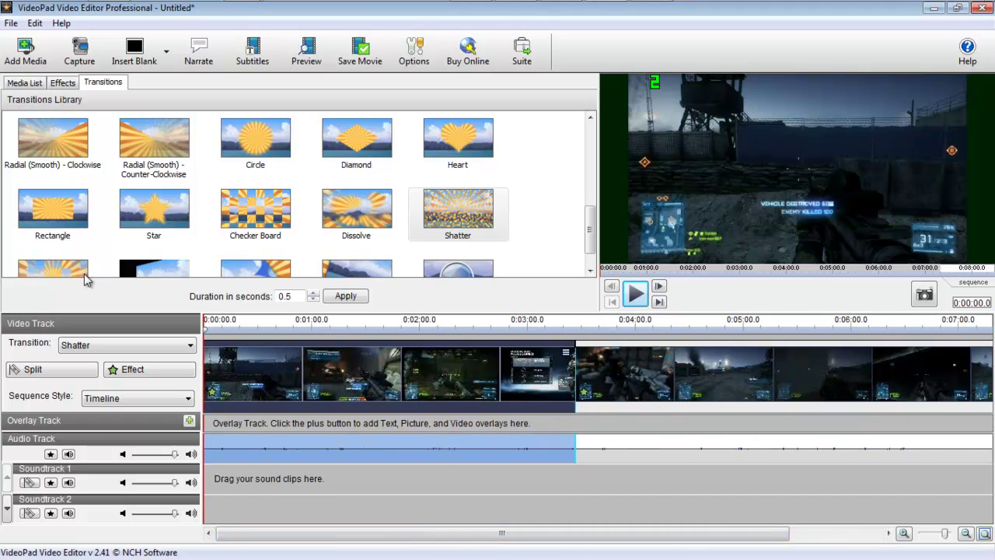
Undo the Shatter transition and the clip split, and show the start of the timeline
left_click(35, 23)
left_click(58, 40)
left_click(35, 23)
left_click(39, 40)
left_click(35, 24)
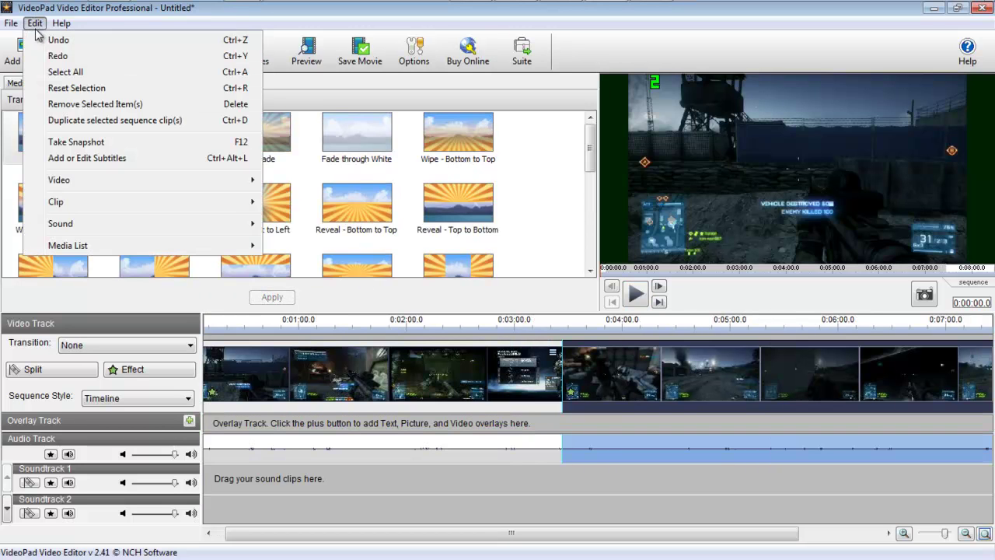
left_click(43, 39)
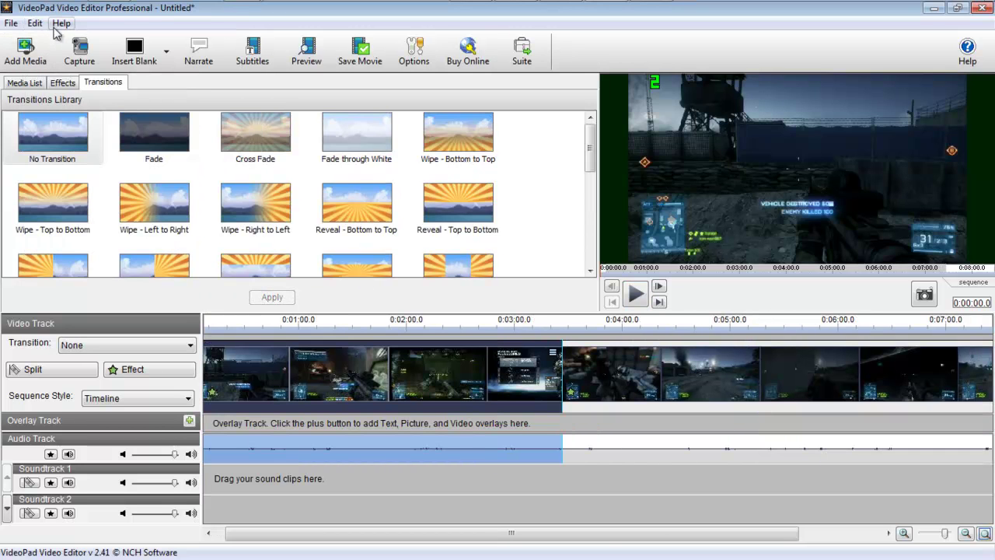
left_click(35, 24)
left_click(46, 41)
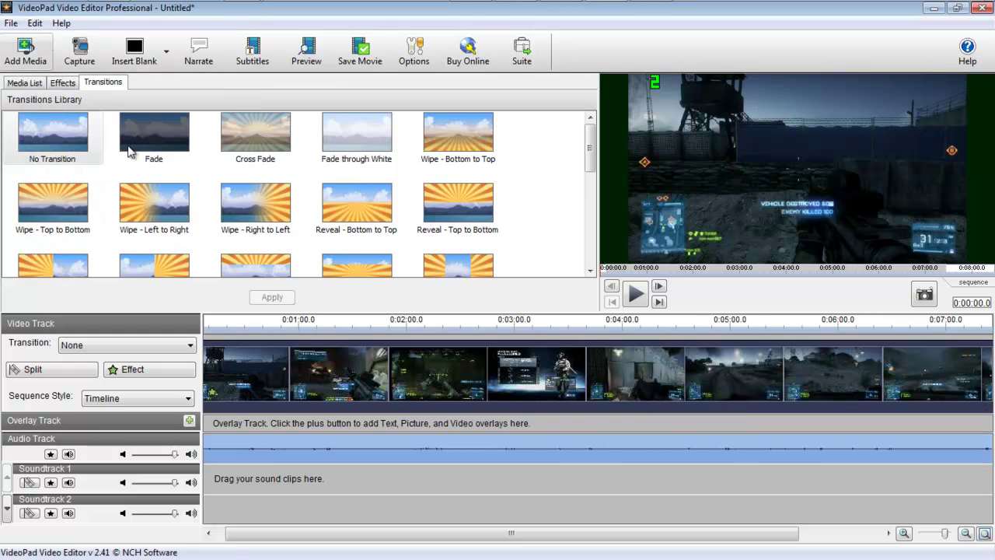
left_click_drag(686, 536, 840, 442)
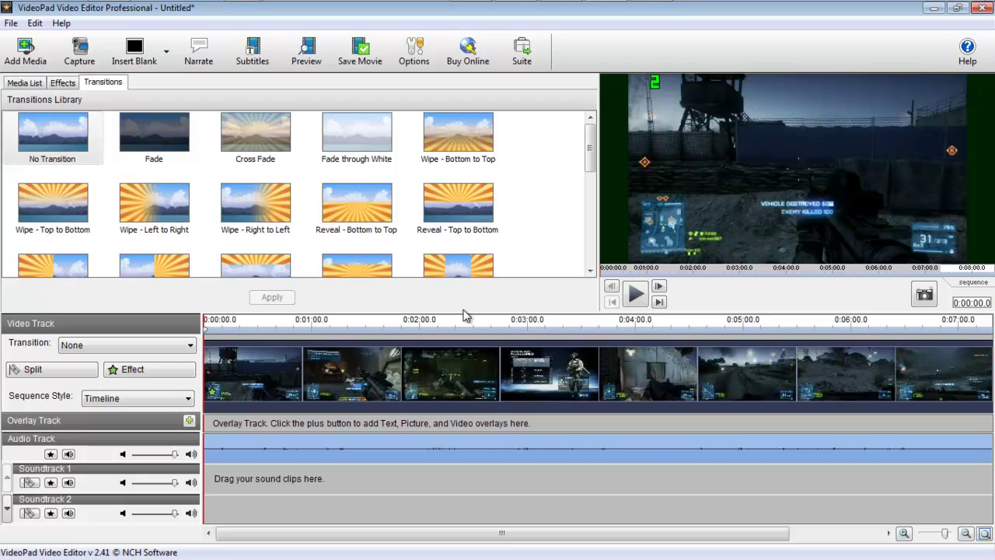
Return to the media files and view the video capture settings without recording
left_click(35, 83)
left_click(79, 51)
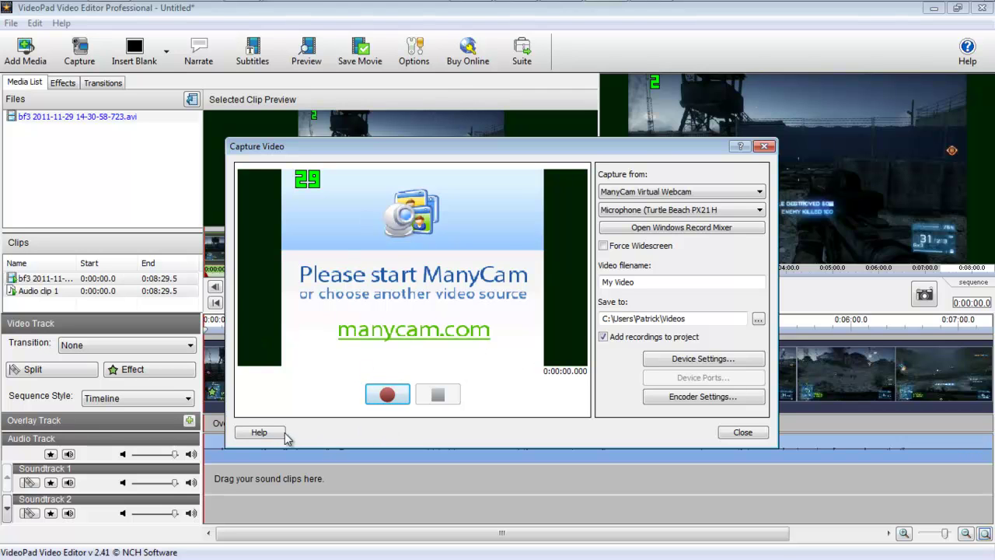
left_click(742, 433)
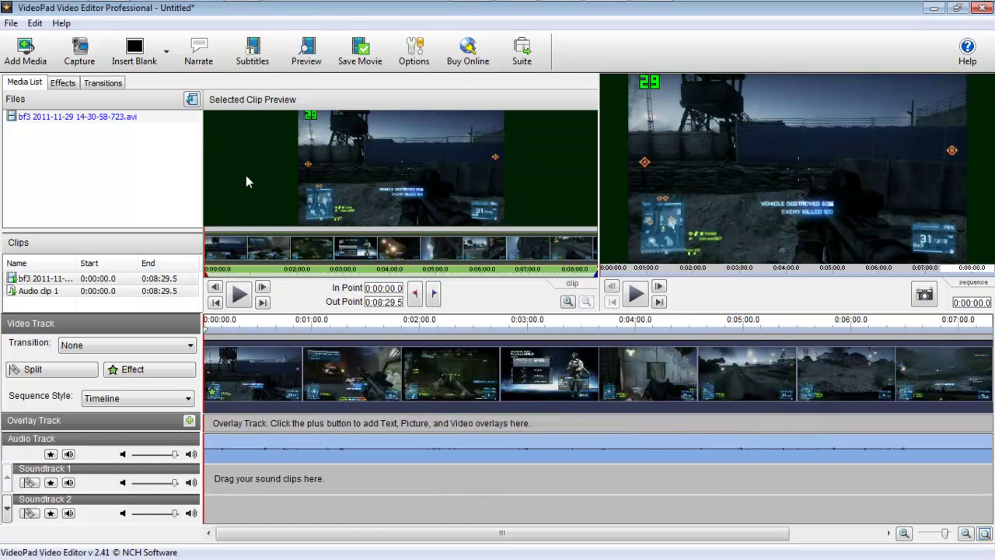
View the position and color options for inserting a blank clip without adding one
left_click(144, 60)
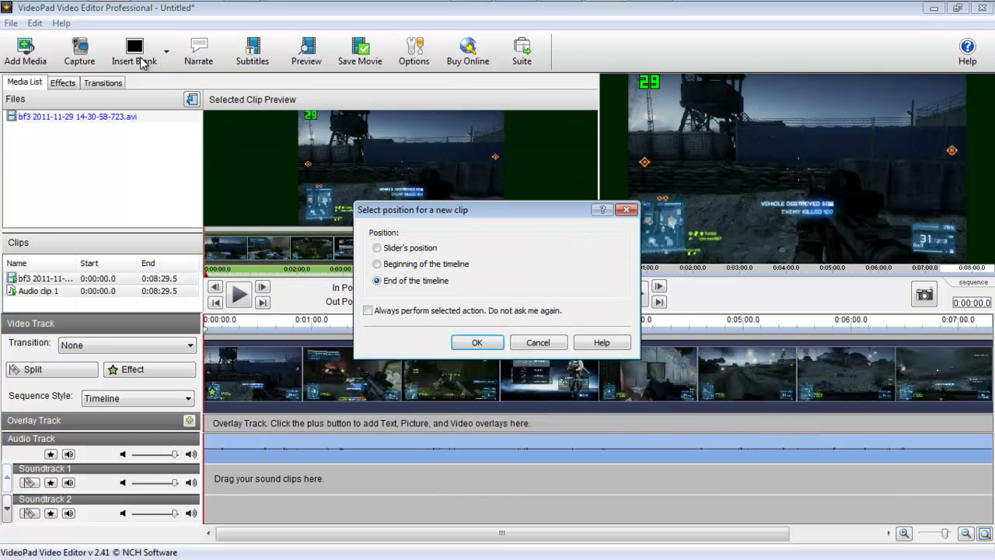
left_click(558, 348)
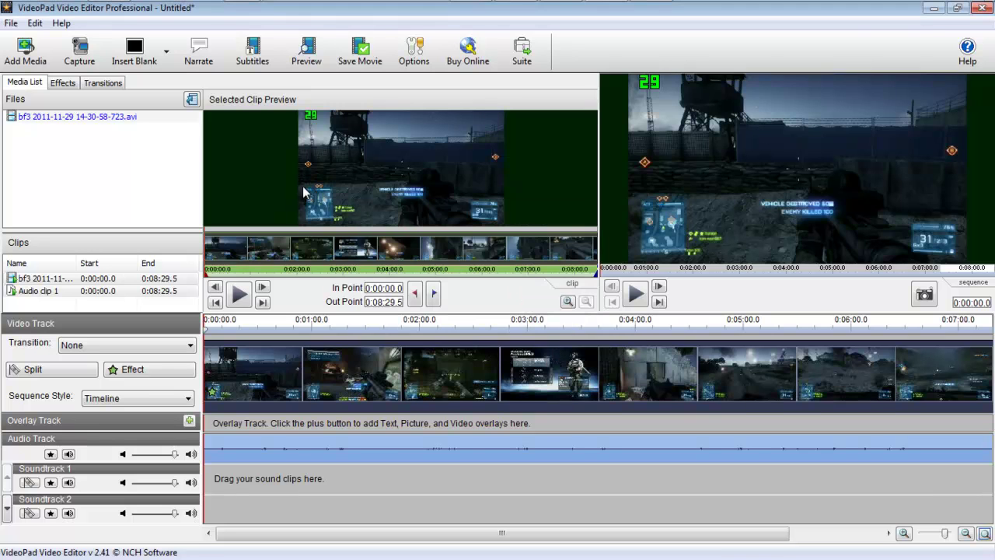
left_click(166, 49)
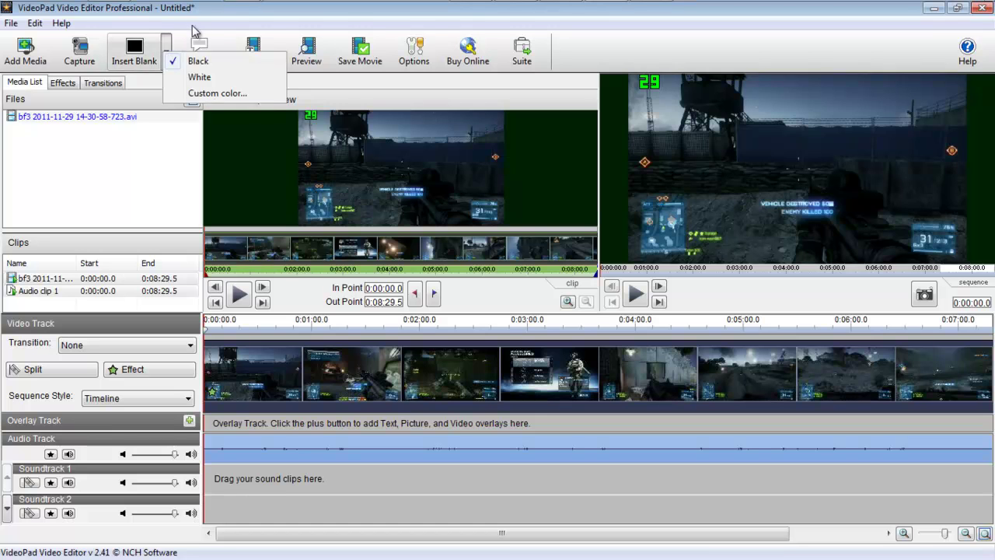
left_click(190, 35)
Record a narration of about 1.5 seconds named Battlefield 3 com. number 2 and remove its clip from Soundtrack 1
left_click(198, 48)
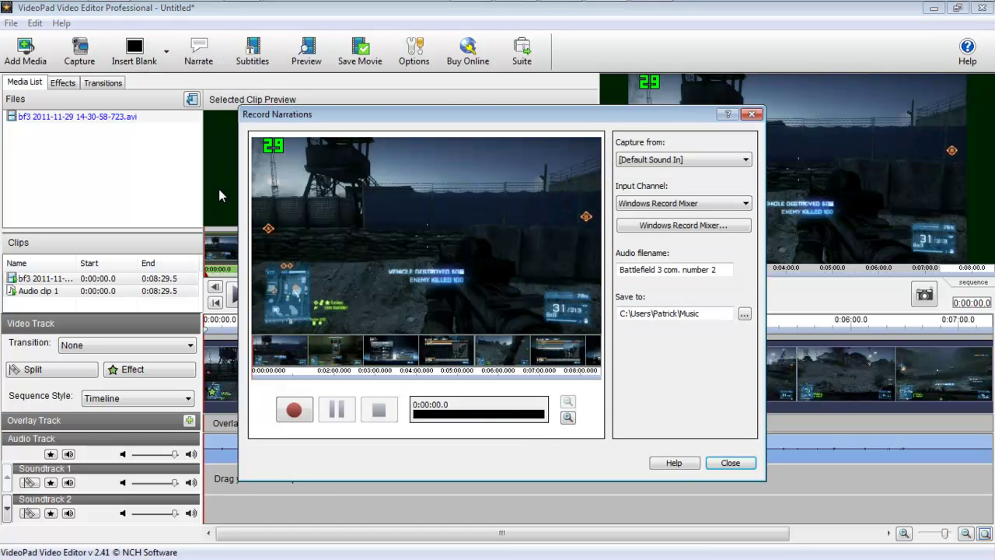
left_click(306, 409)
left_click(378, 410)
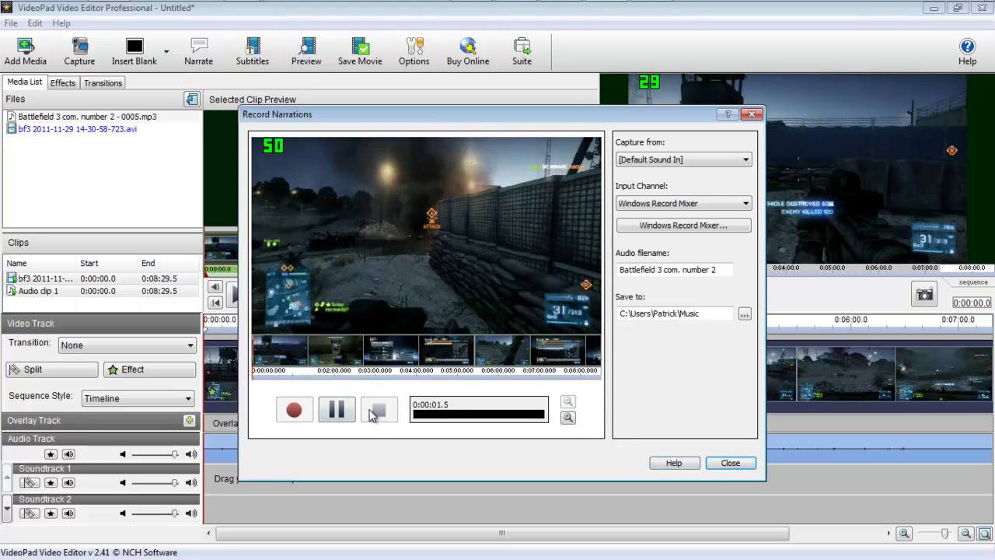
left_click(729, 462)
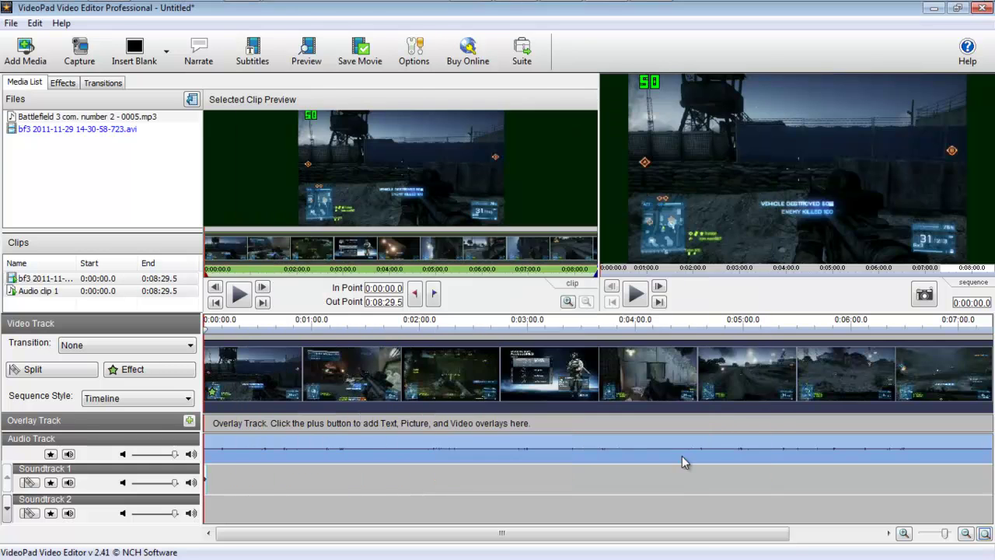
right_click(209, 485)
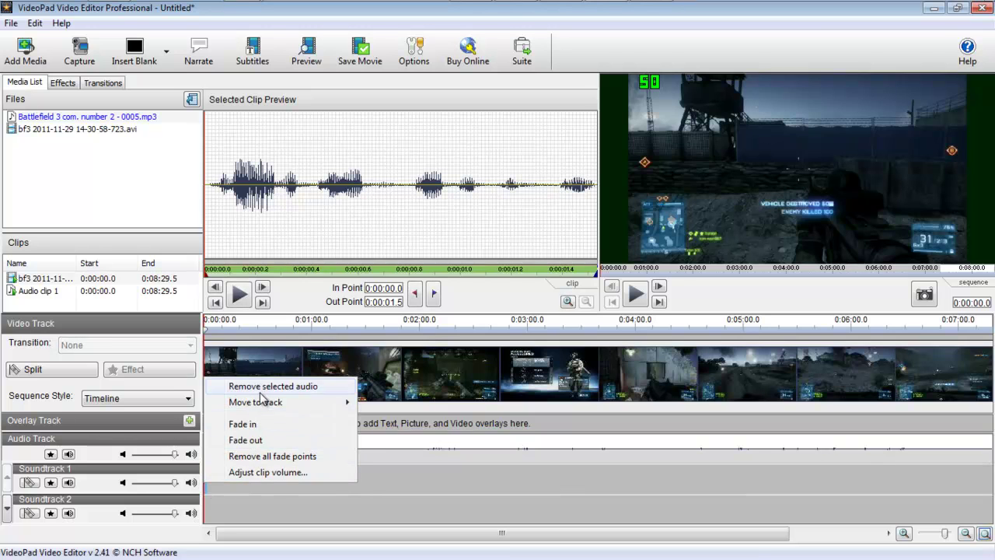
left_click(261, 386)
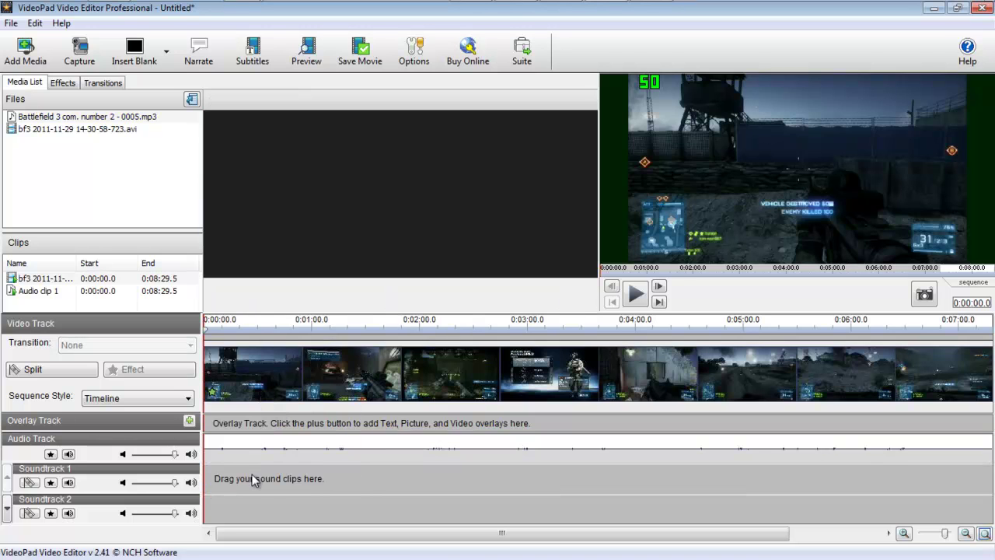
Add the subtitle "he died" from 0:00:00.0 to 0:00:03.0 and enlarge its text
left_click(252, 48)
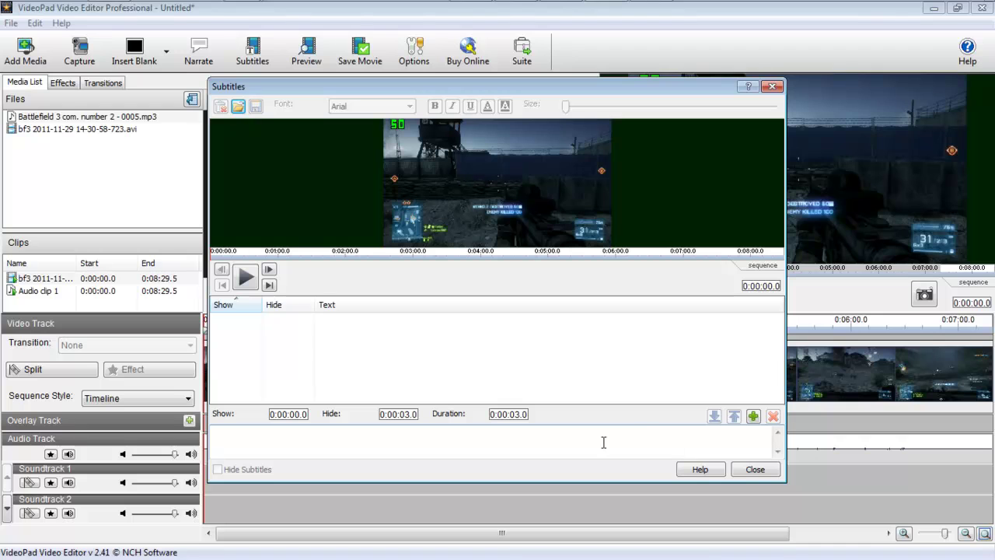
left_click(464, 436)
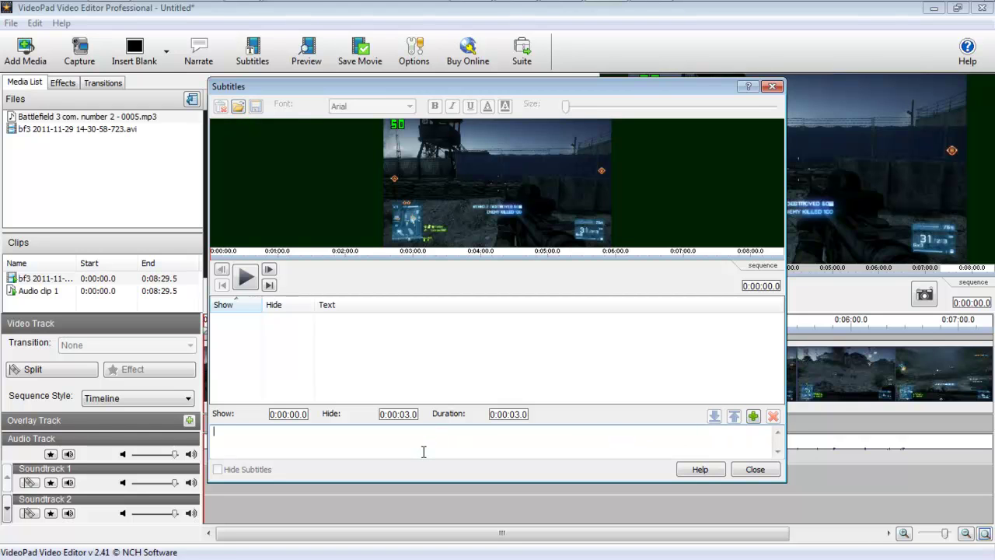
type("HE")
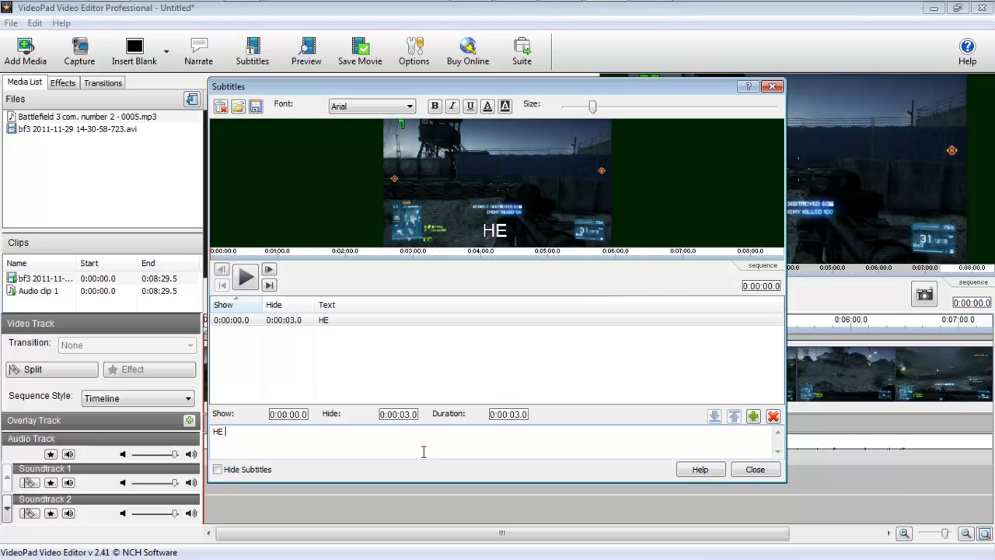
key("BackSpace")
key("BackSpace")
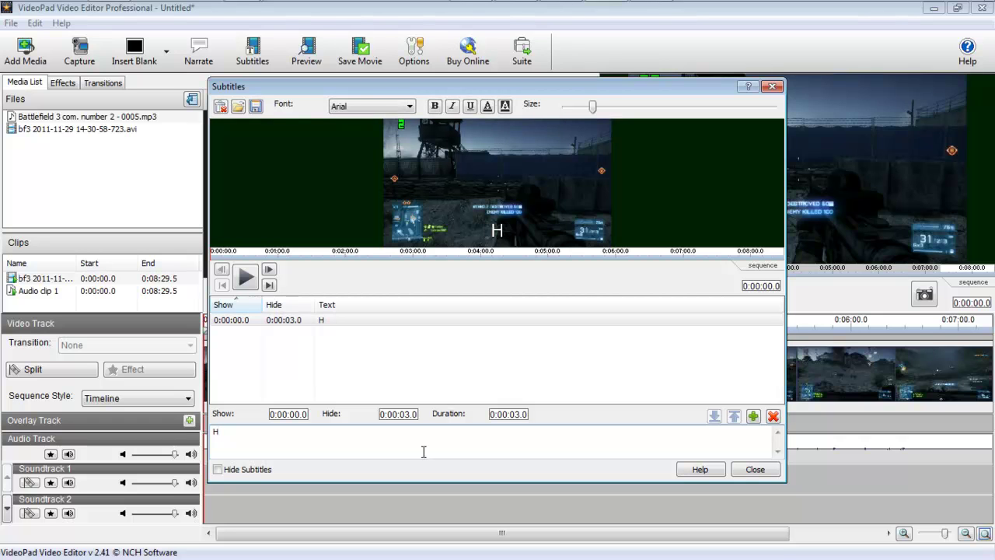
key("BackSpace")
type("hd")
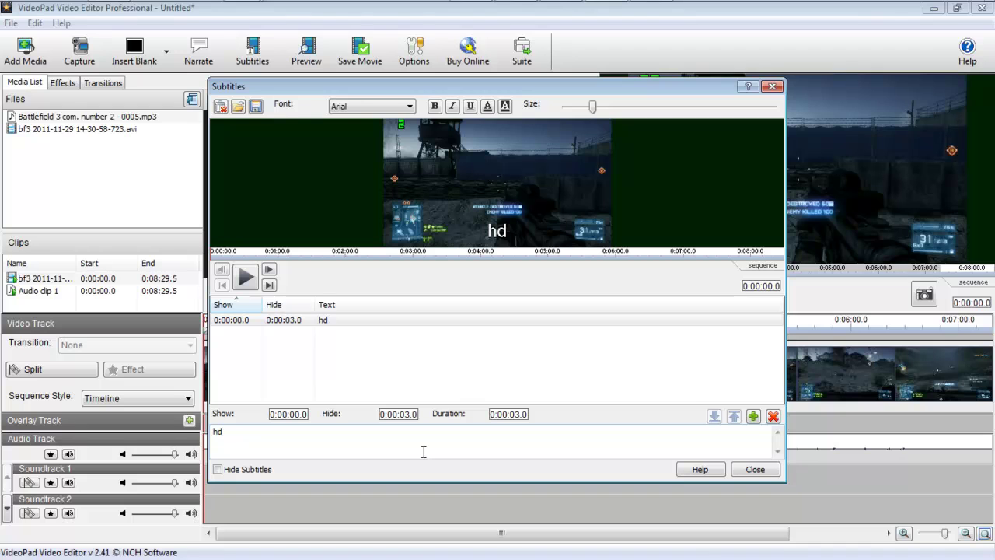
type(" died")
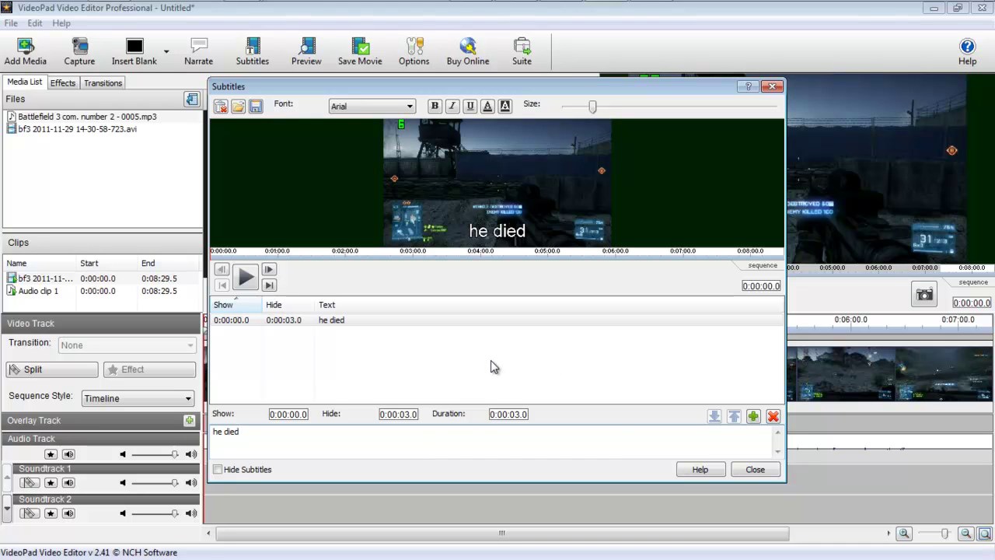
left_click(629, 383)
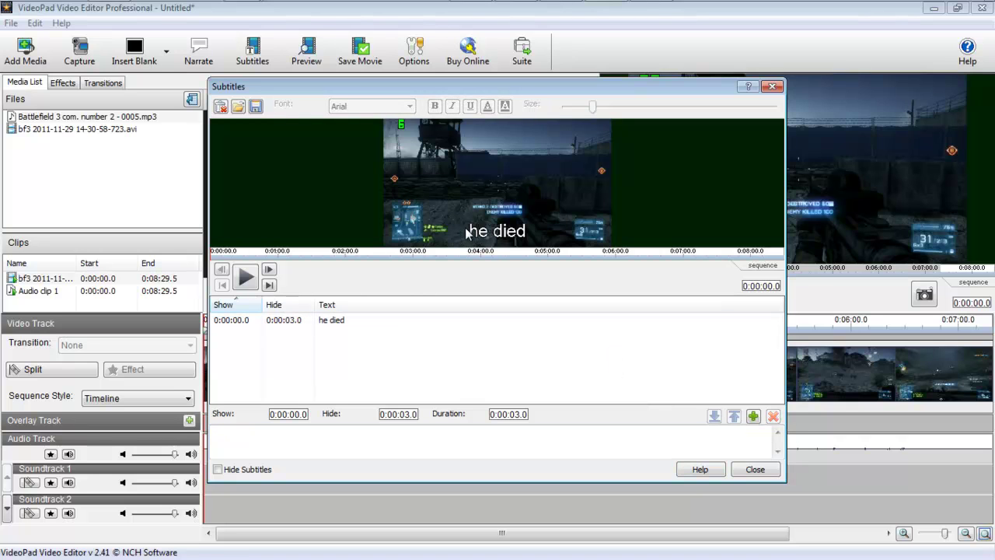
left_click(332, 320)
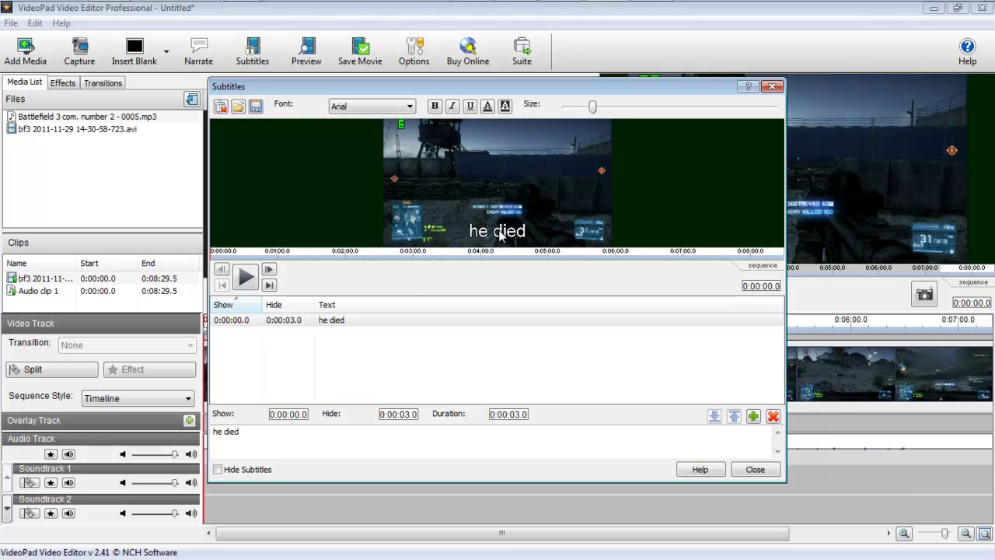
left_click_drag(592, 108, 631, 131)
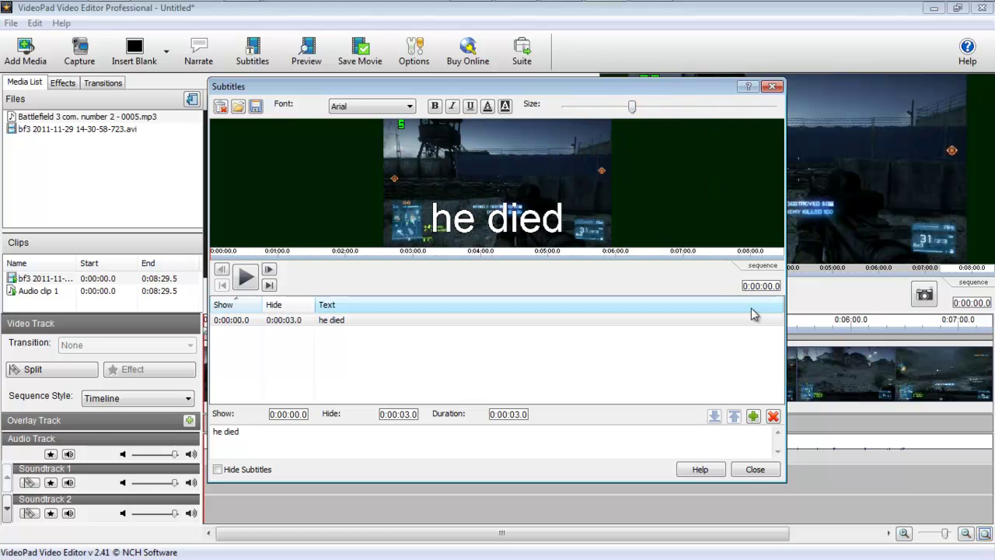
Delete the "he died" subtitle and leave the subtitle editor
left_click(773, 416)
left_click(540, 288)
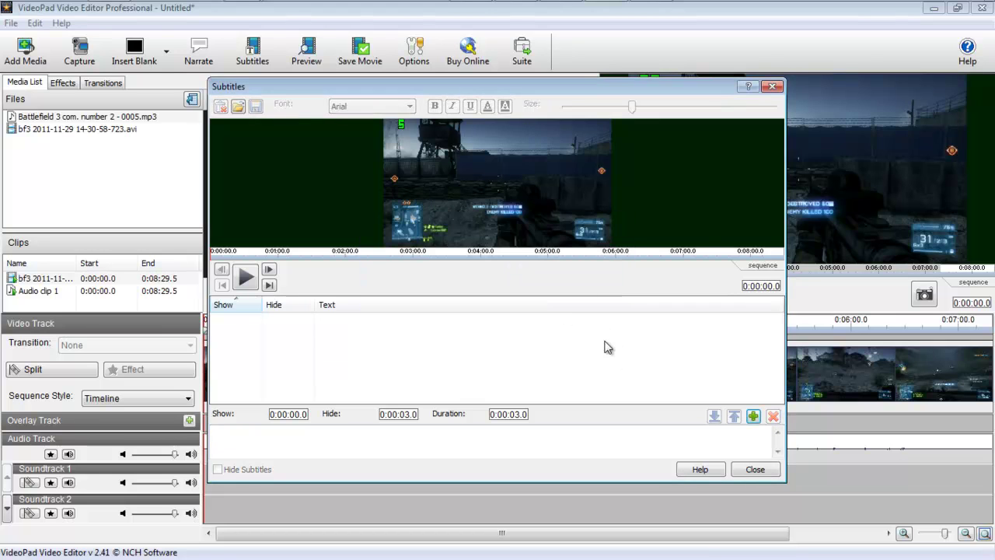
left_click(755, 469)
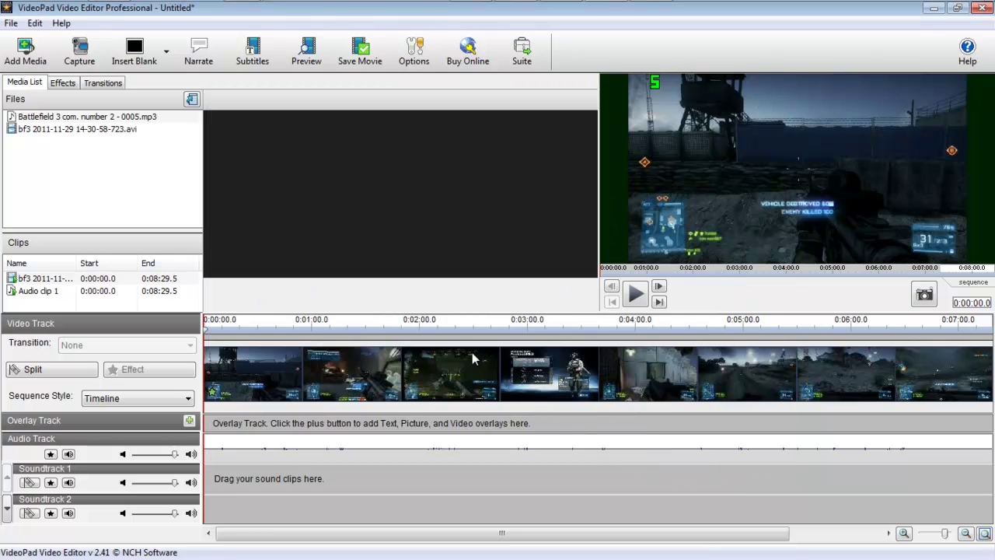
Preview the start of the sequence in full screen and return to the editor
left_click(305, 63)
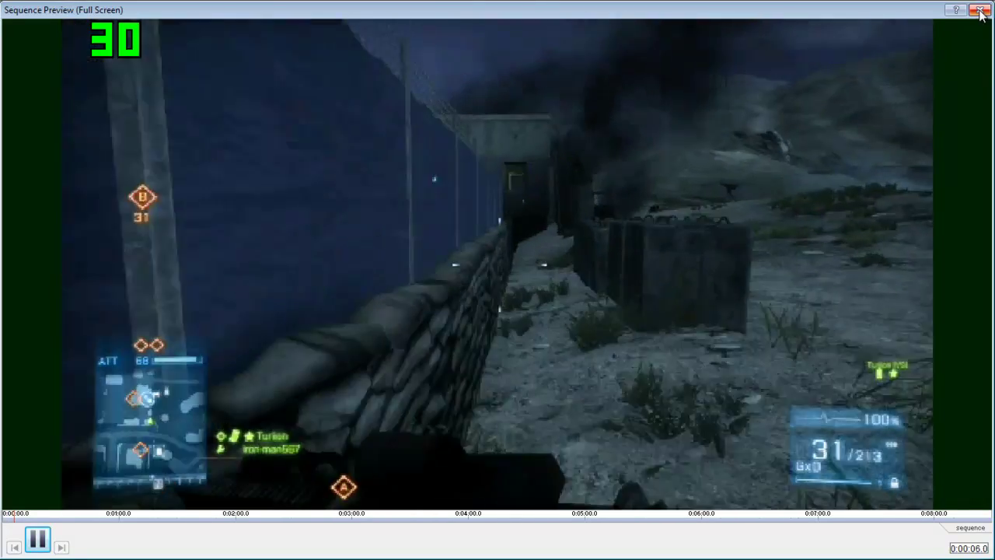
left_click(981, 11)
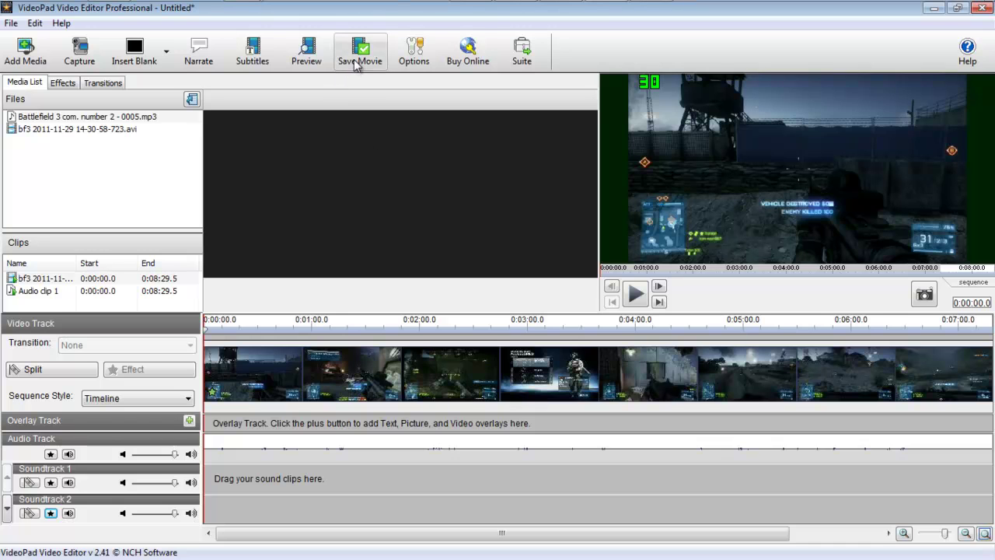
Look through the General, Media Files, Plugin Filters and Other program options without changing any of them
left_click(427, 70)
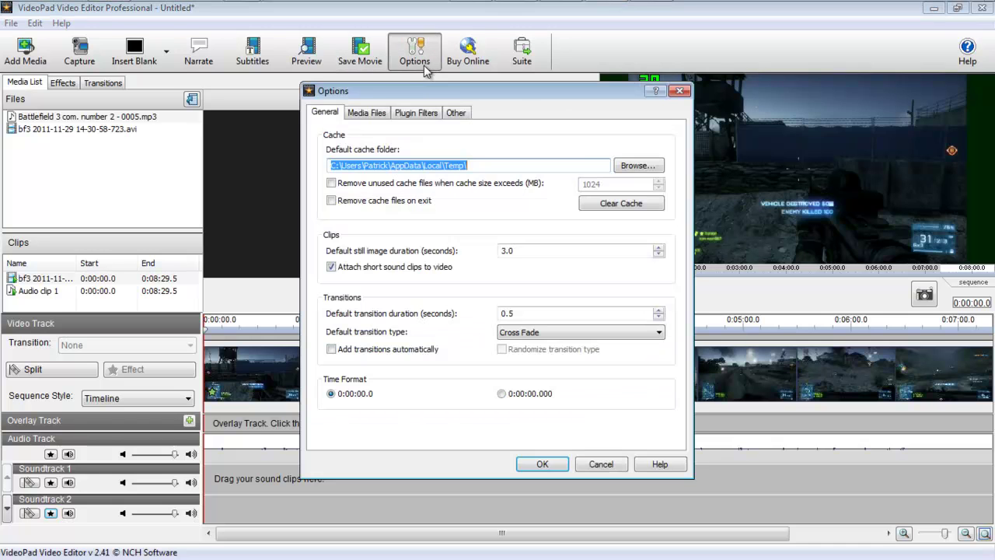
left_click(368, 117)
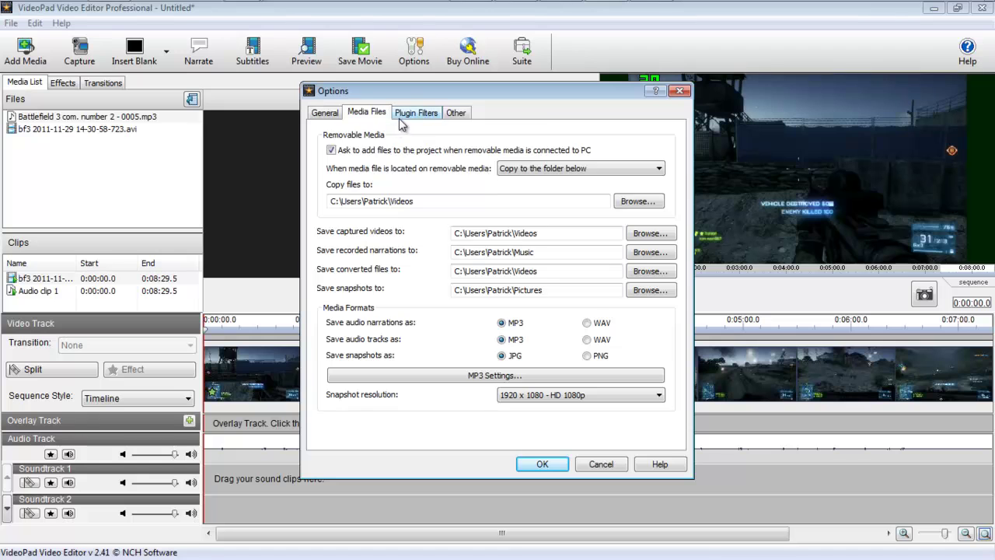
left_click(404, 116)
left_click(454, 117)
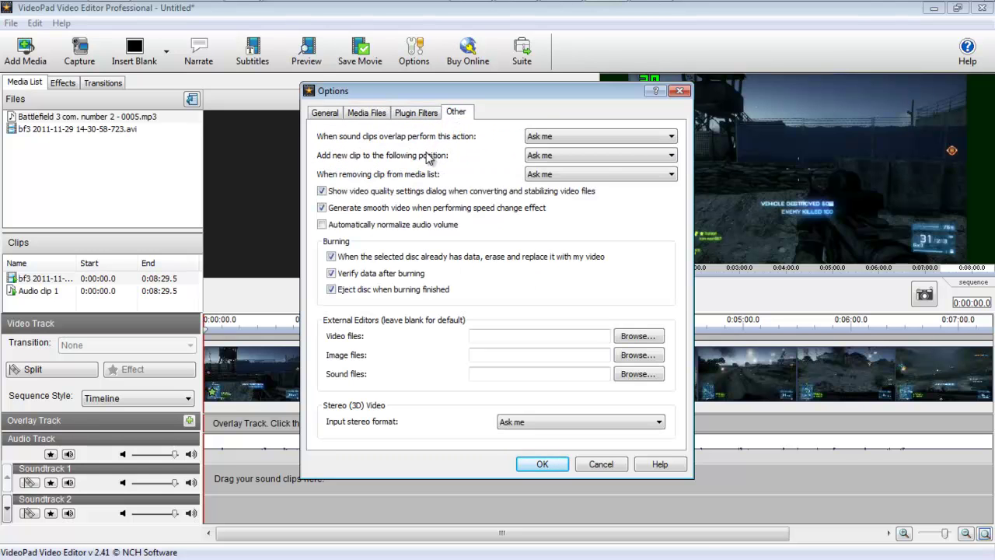
left_click(326, 113)
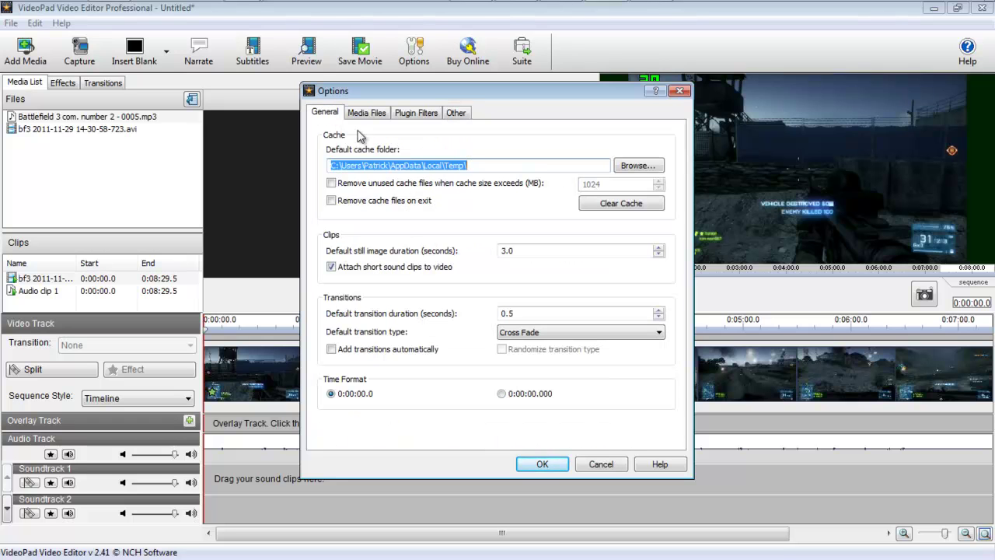
left_click(550, 465)
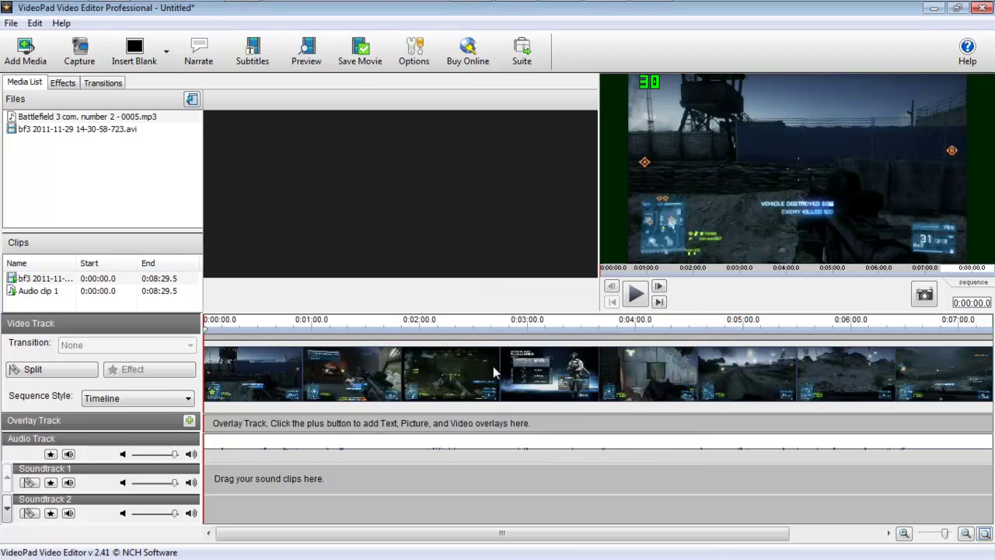
Review the AVI encoder options for saving the movie, keeping MPEG4 (Native) video, MP3 (Native) sound and the 44100 Hz, 128 kbps, Stereo format
left_click(359, 60)
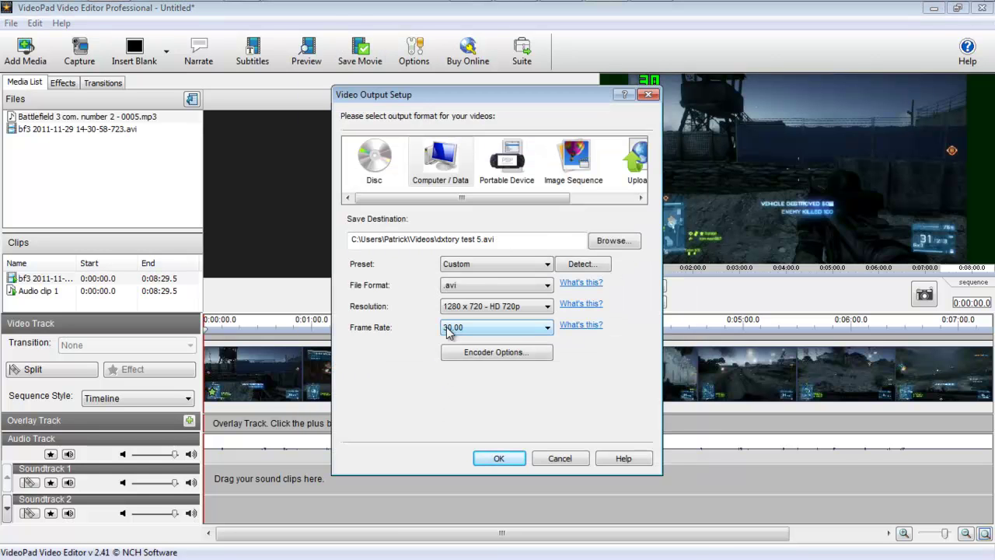
left_click(513, 352)
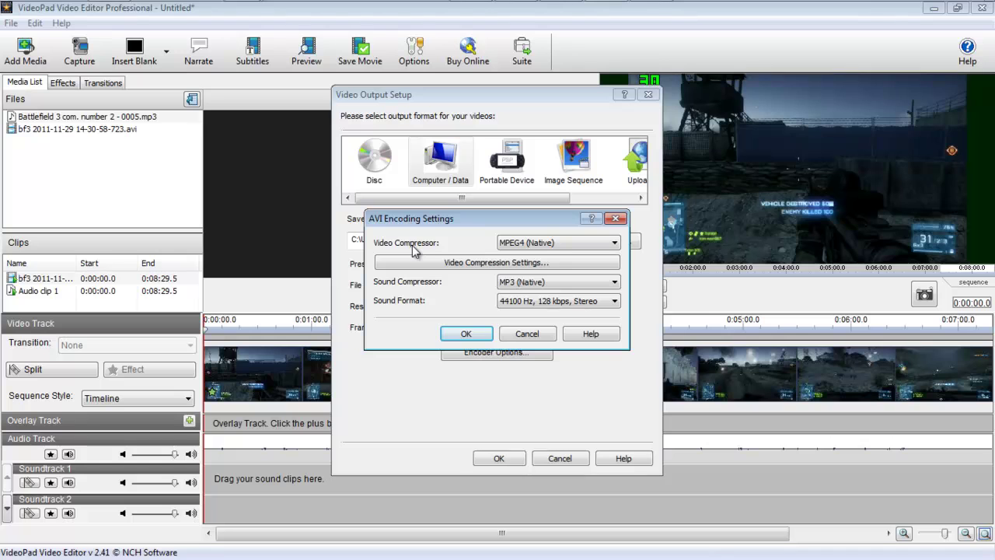
left_click(520, 250)
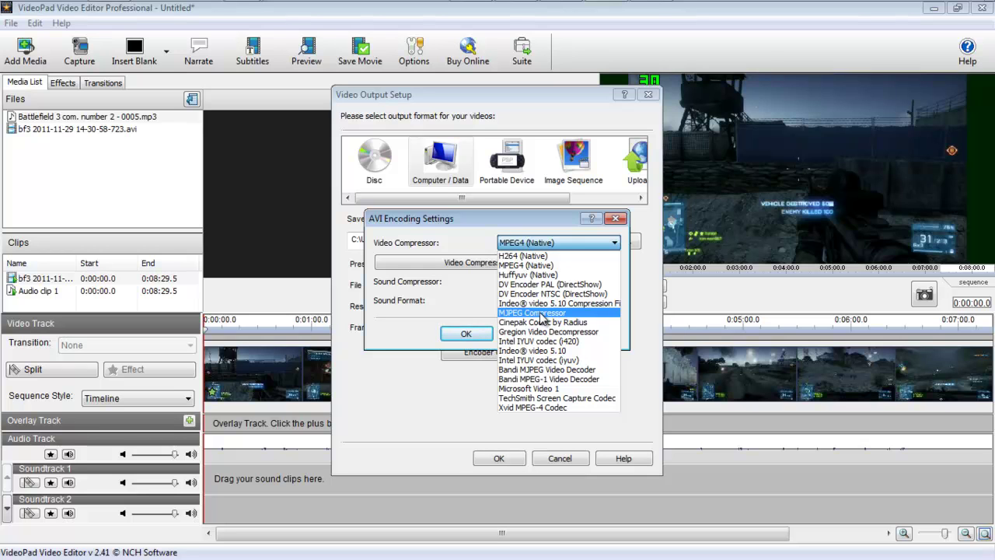
left_click(540, 266)
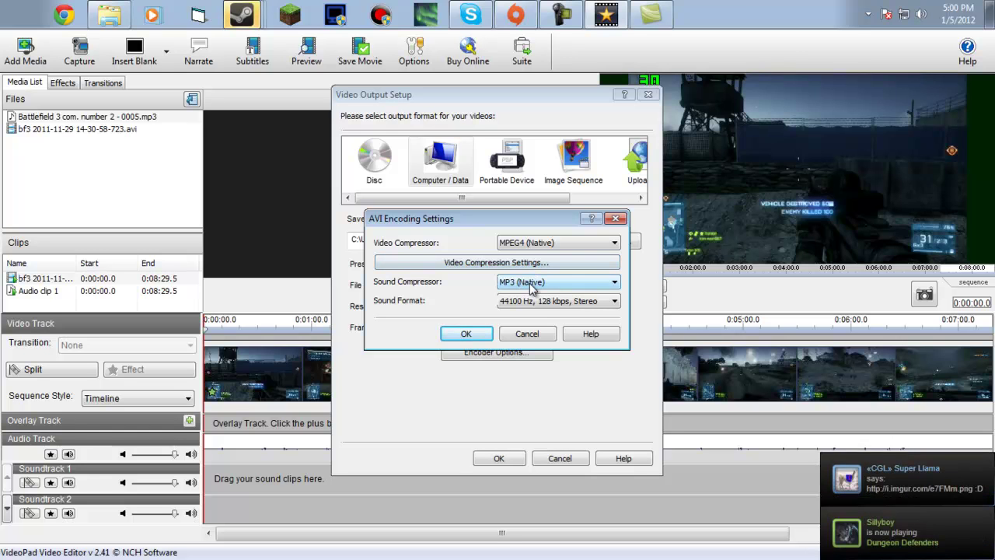
left_click(532, 286)
left_click(533, 296)
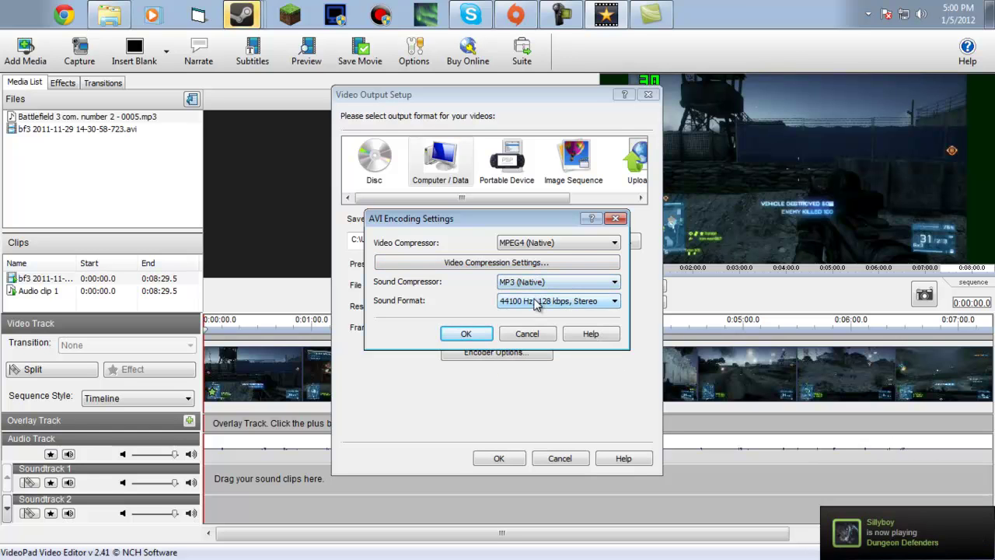
left_click(534, 303)
left_click(537, 302)
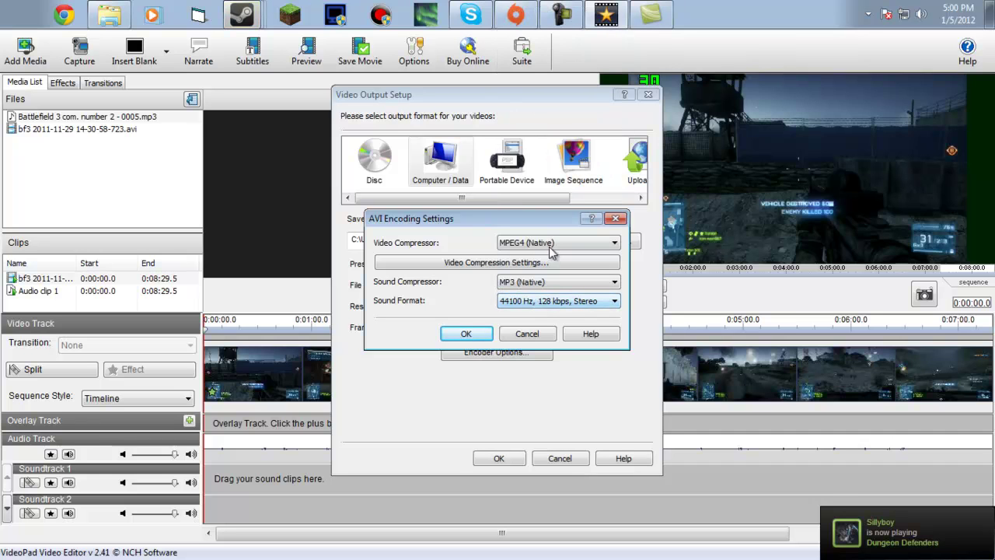
left_click(472, 264)
left_click(471, 312)
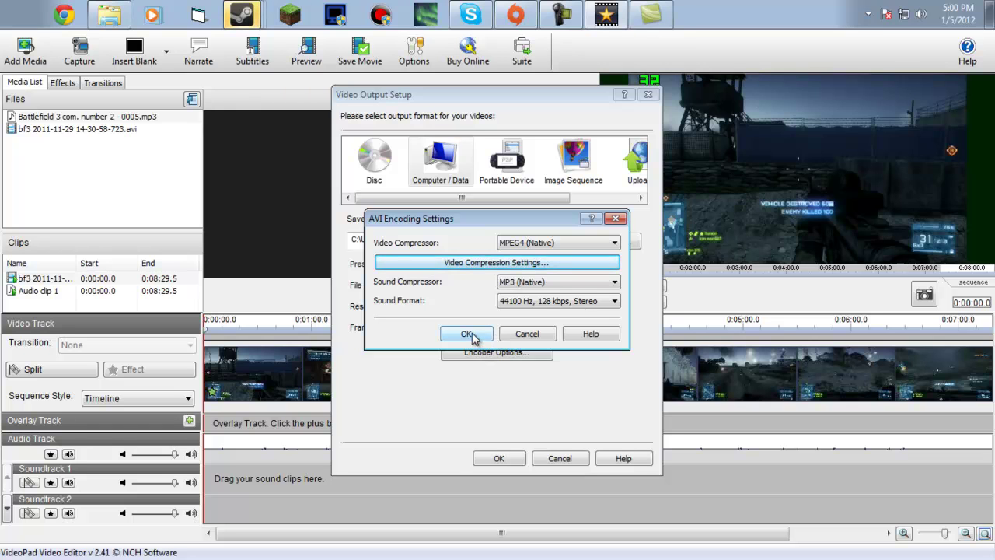
left_click(467, 335)
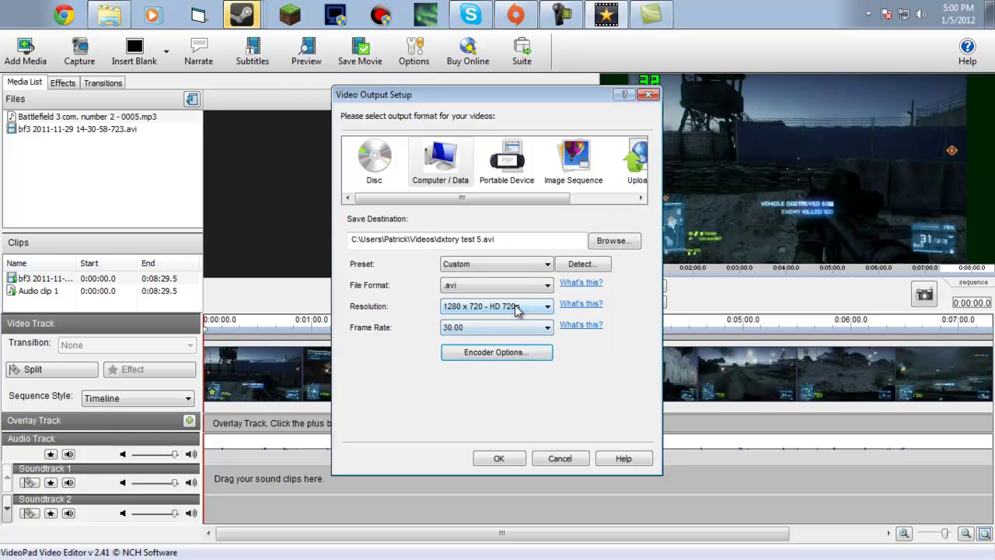
View the output resolution and preset choices, keeping 1280 x 720 - HD 720p and Custom, and leave the output setup without saving
left_click(517, 307)
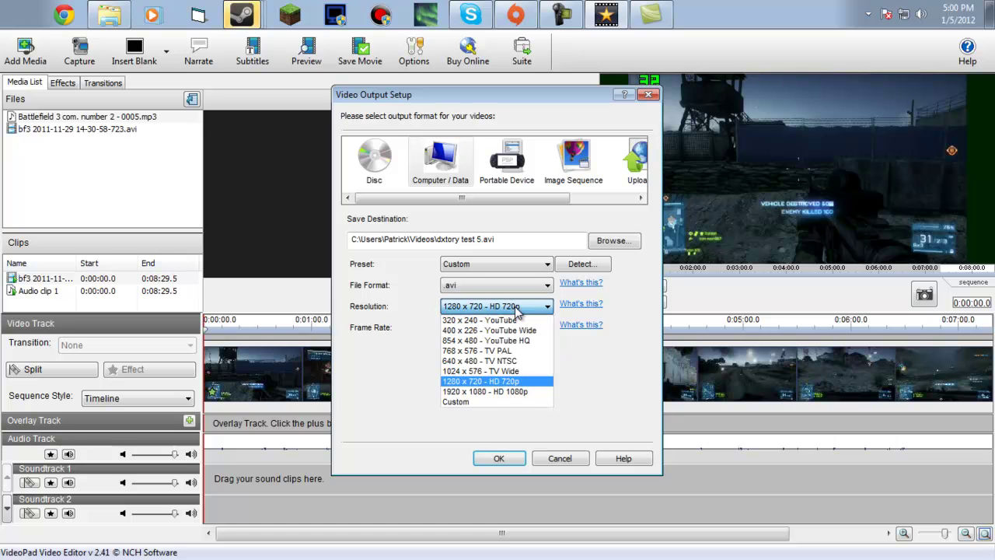
left_click(498, 382)
left_click(505, 272)
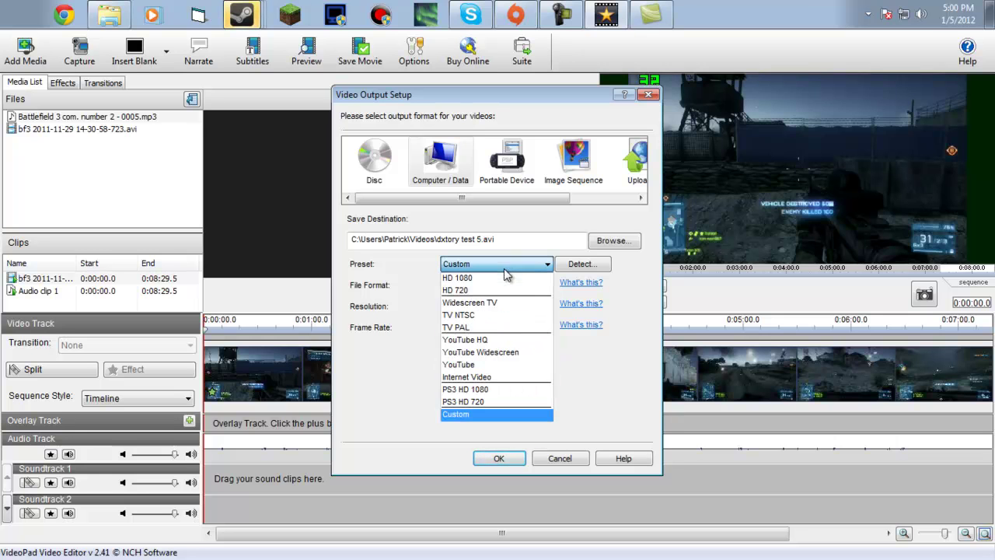
left_click(482, 413)
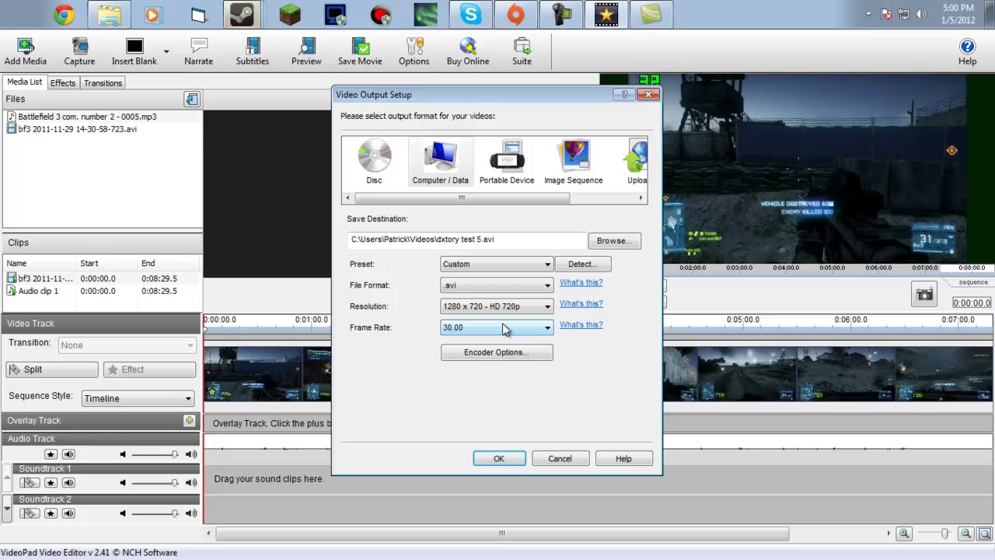
left_click(561, 458)
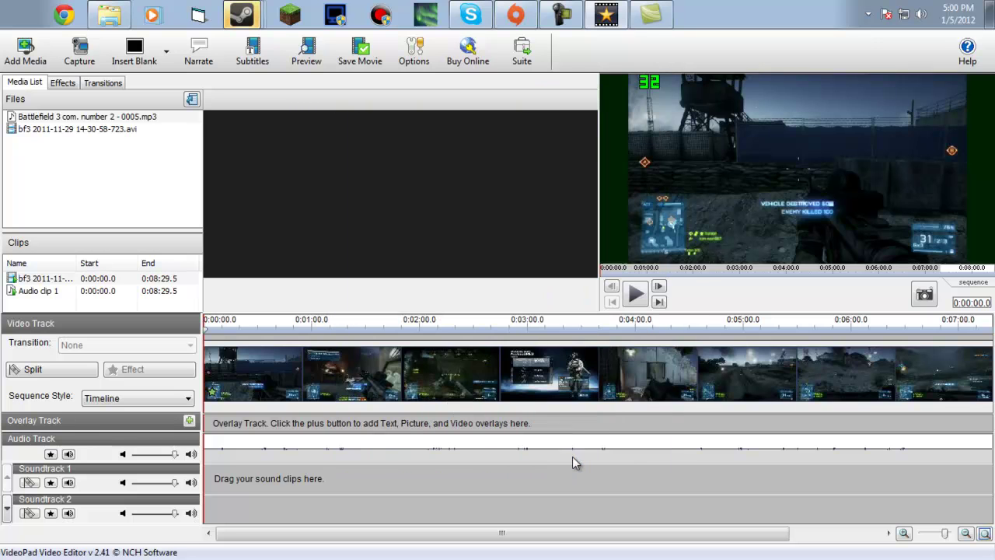